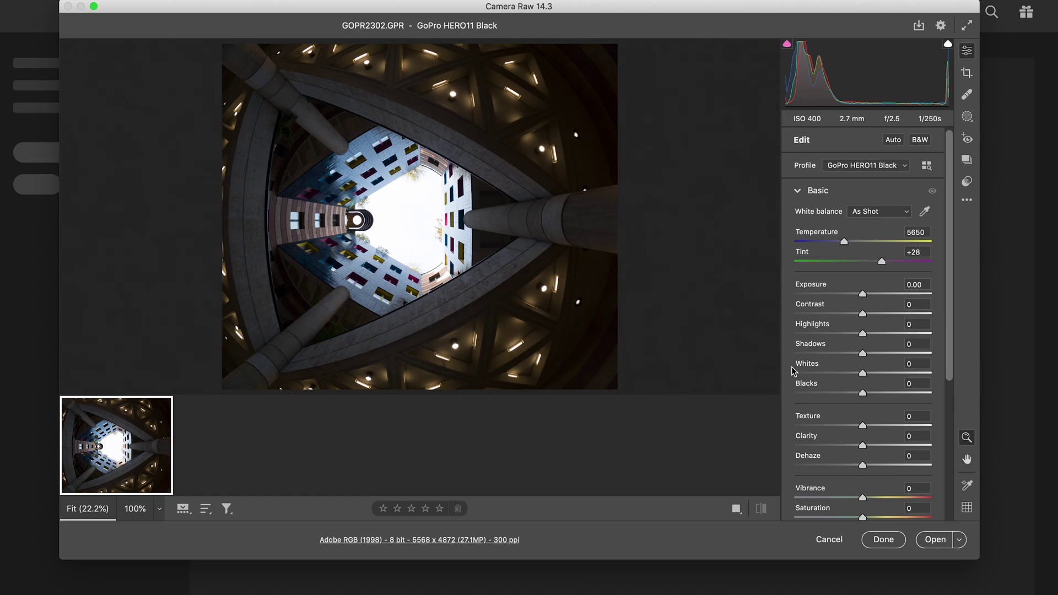
Enable lens profile corrections in the Optics panel.
{"action": "scroll", "coordinate": [792, 370], "scroll_direction": "down", "scroll_amount": 3}
{"action": "scroll", "coordinate": [794, 370], "scroll_direction": "down", "scroll_amount": 4}
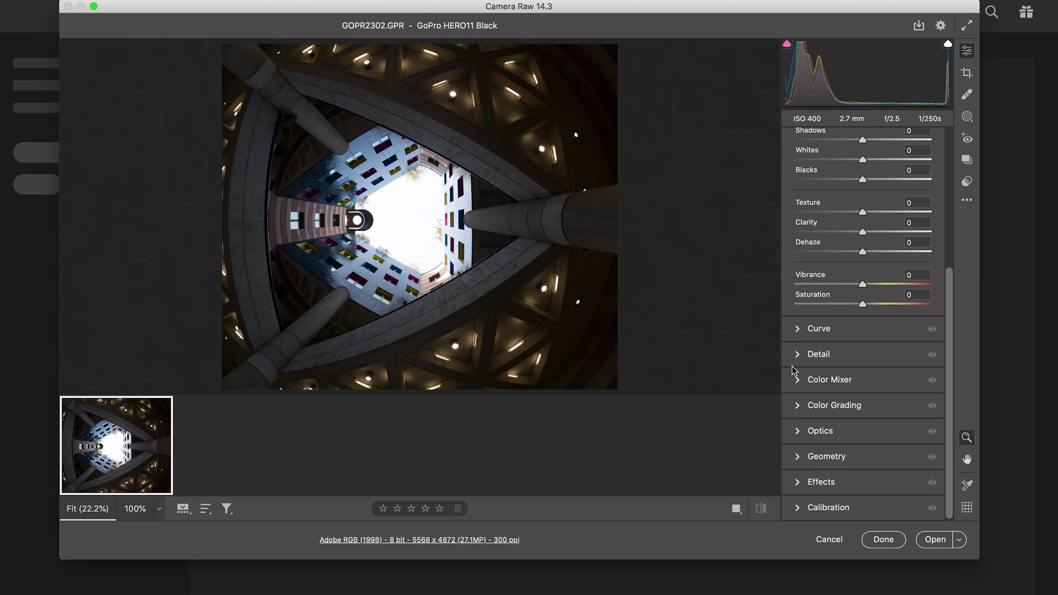
{"action": "scroll", "coordinate": [827, 303], "scroll_direction": "up", "scroll_amount": 5}
{"action": "scroll", "coordinate": [827, 302], "scroll_direction": "up", "scroll_amount": 2}
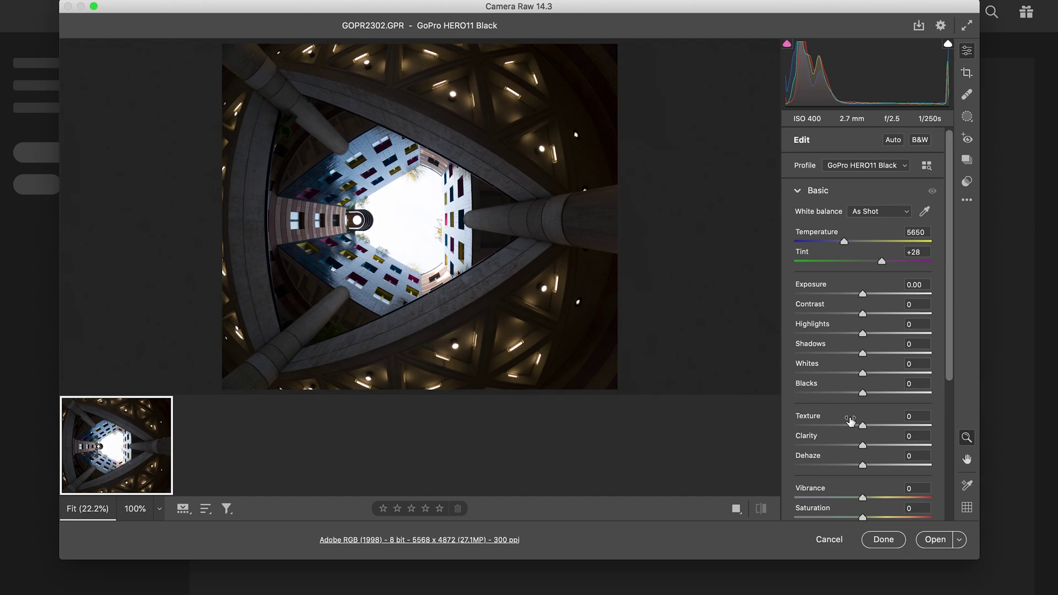
{"action": "scroll", "coordinate": [852, 420], "scroll_direction": "down", "scroll_amount": 6}
{"action": "scroll", "coordinate": [850, 420], "scroll_direction": "down", "scroll_amount": 2}
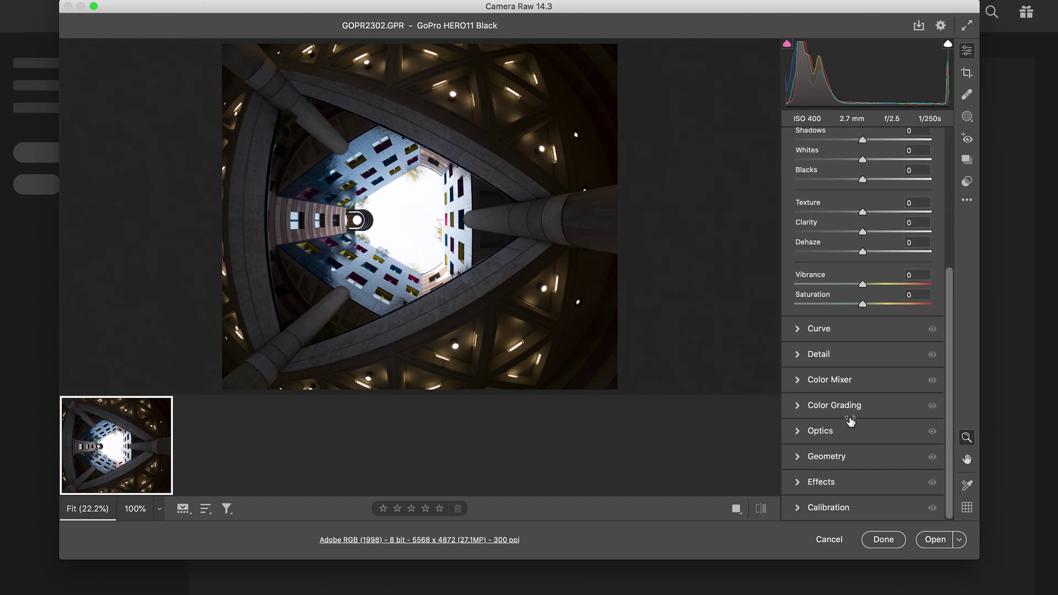
{"action": "left_click", "coordinate": [797, 438]}
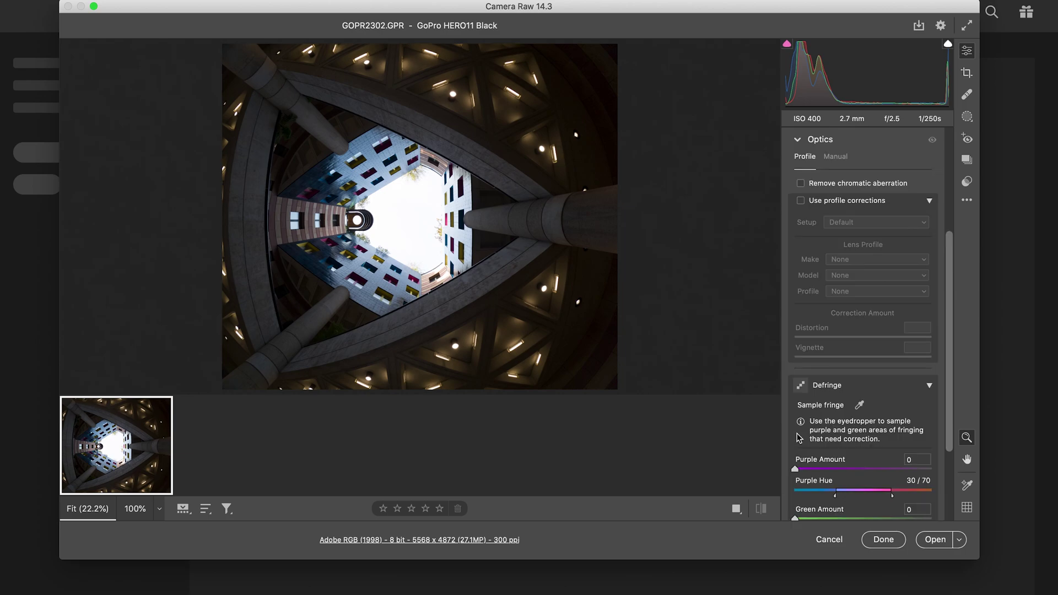
{"action": "left_click", "coordinate": [801, 201]}
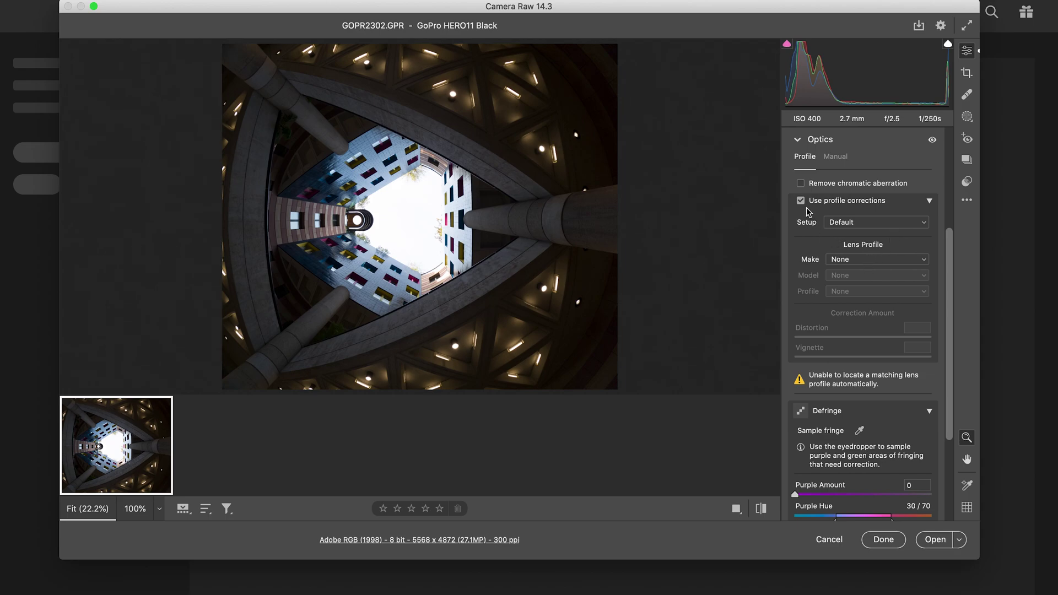
Set the lens profile to GoPro HERO10 Black, with Distortion at 100.
{"action": "left_click", "coordinate": [839, 262]}
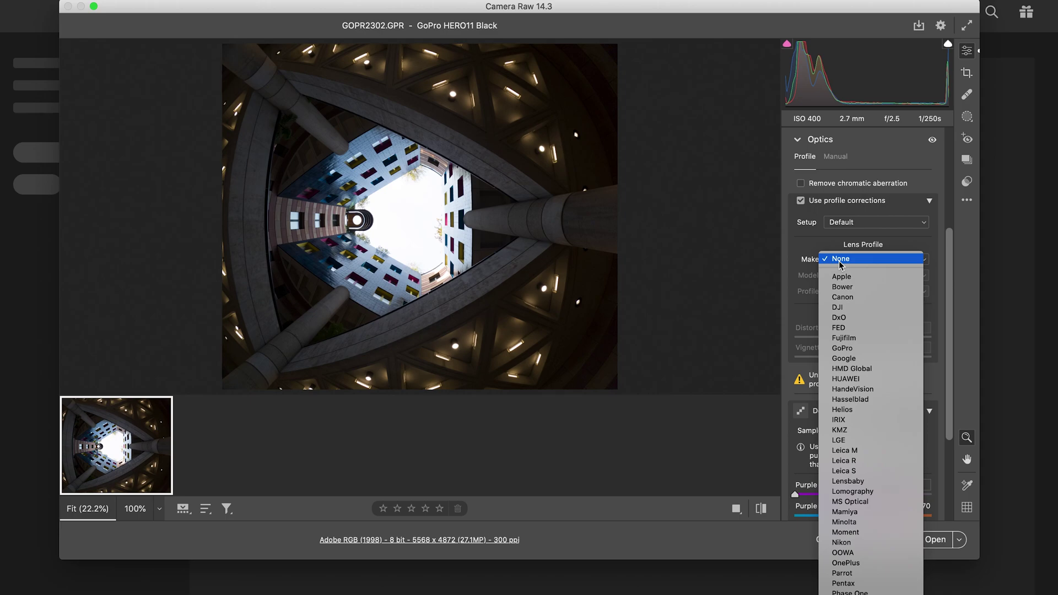
{"action": "left_click", "coordinate": [842, 347]}
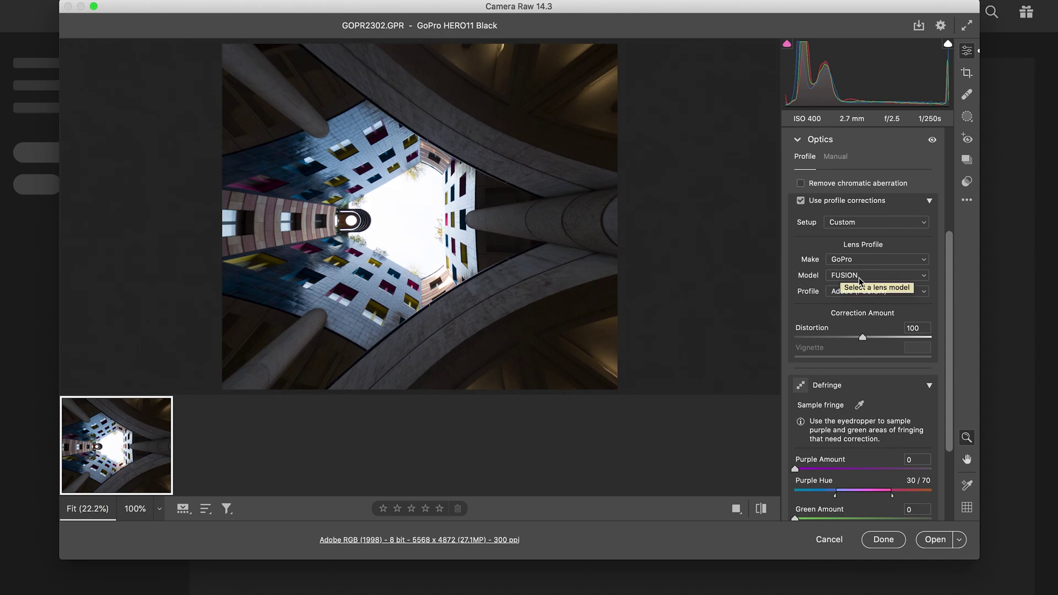
{"action": "left_click", "coordinate": [845, 275]}
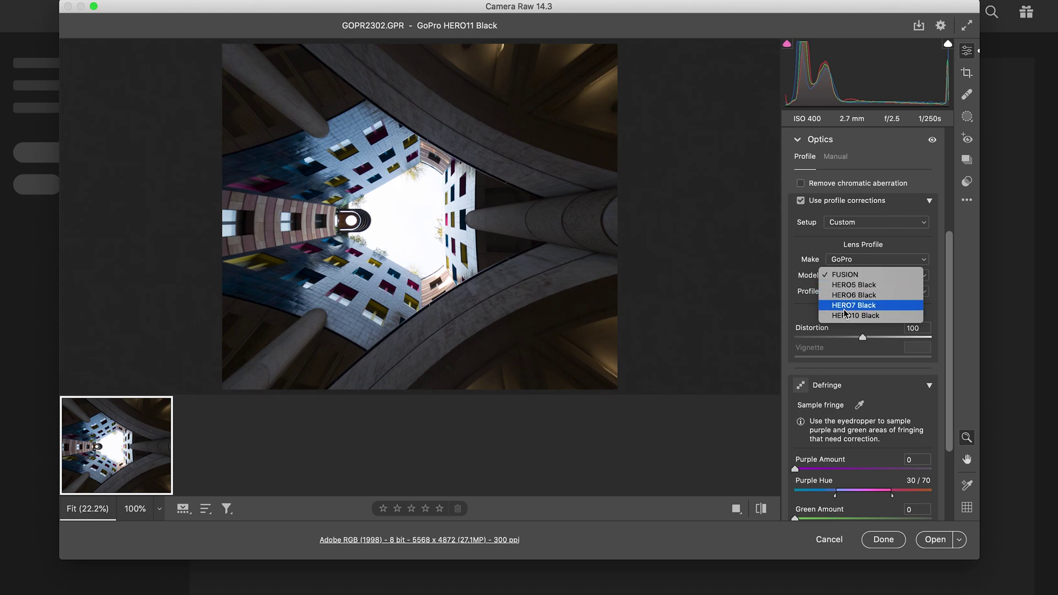
{"action": "key", "text": "Escape"}
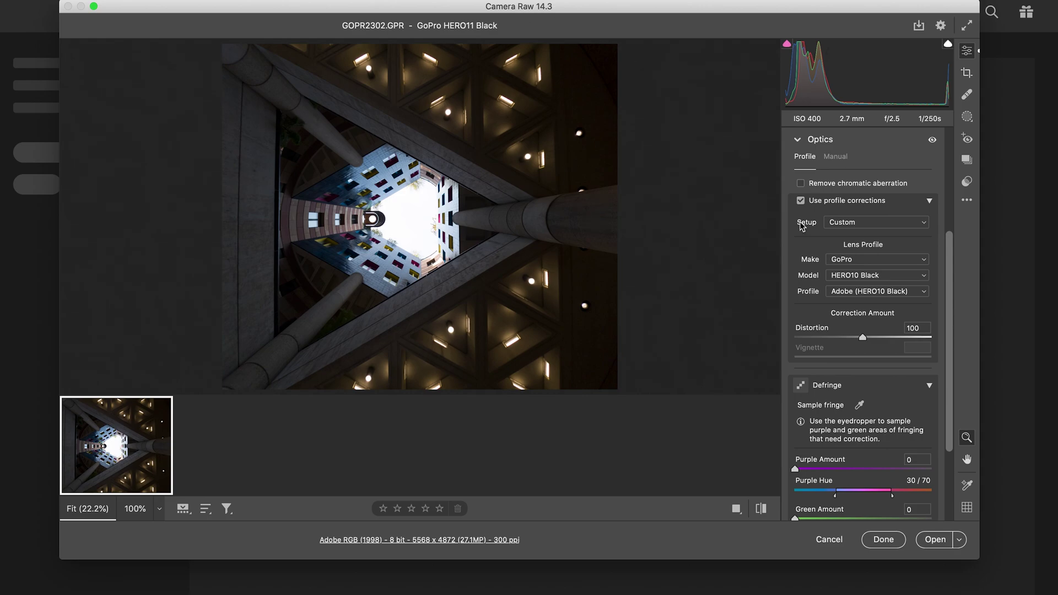
{"action": "scroll", "coordinate": [909, 243], "scroll_direction": "up", "scroll_amount": 3}
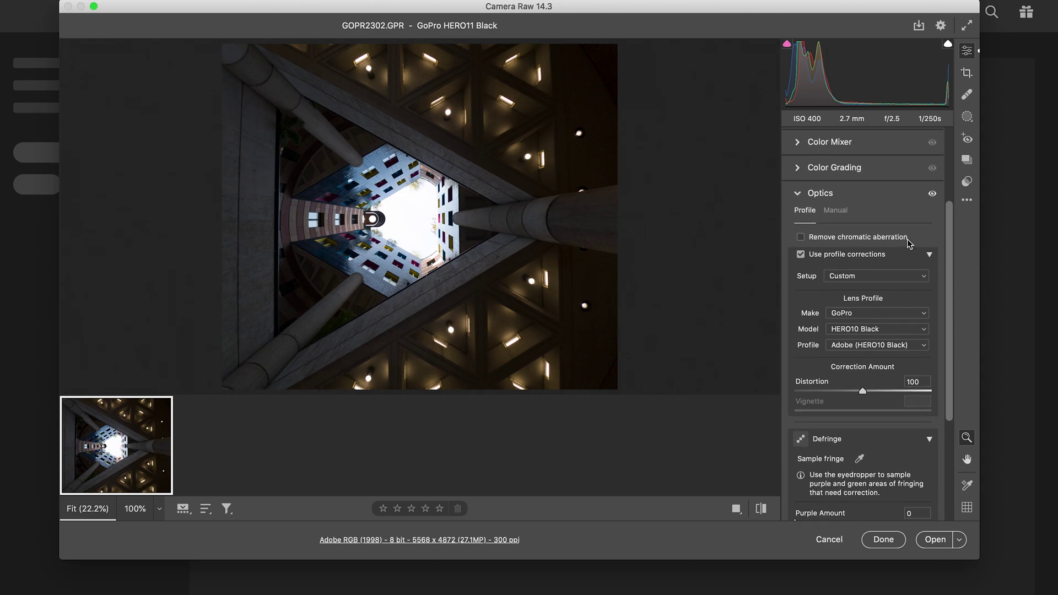
{"action": "scroll", "coordinate": [816, 293], "scroll_direction": "down", "scroll_amount": 8}
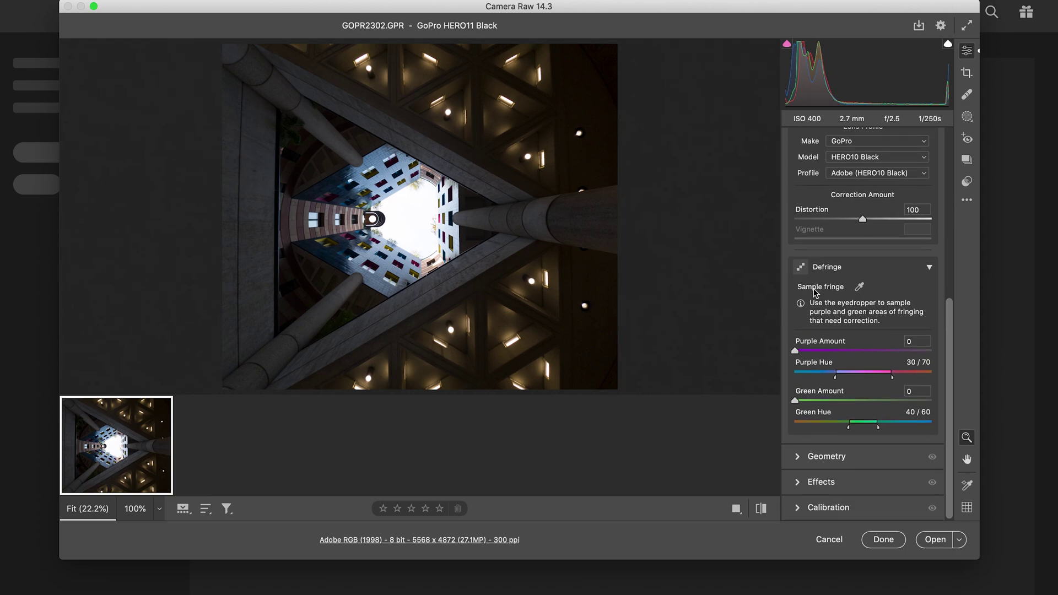
Apply Upright Auto in Geometry, comparing against Off and leaving manual transforms at 0.
{"action": "left_click", "coordinate": [798, 457]}
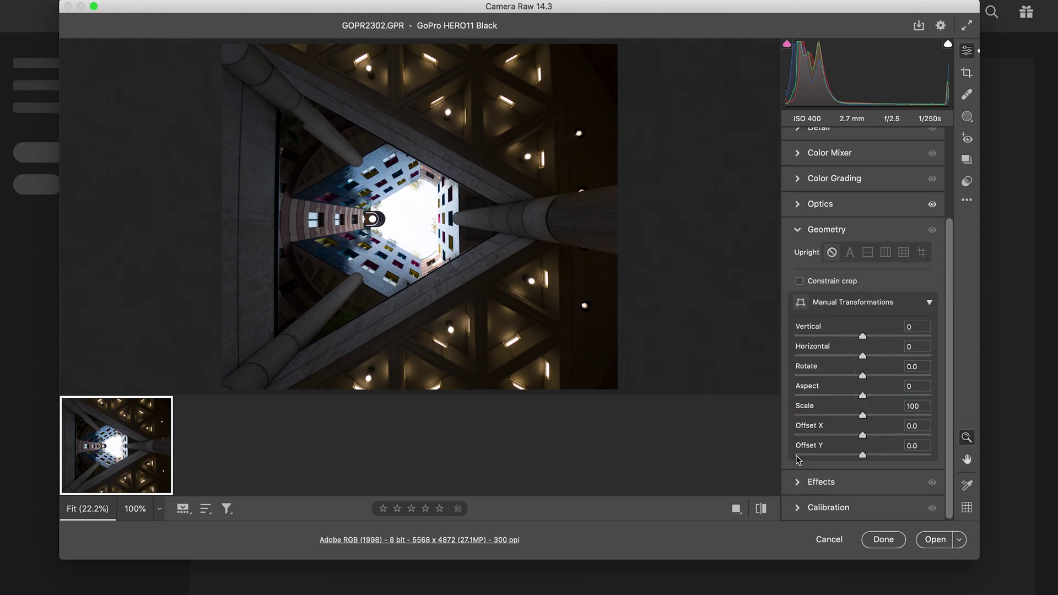
{"action": "left_click", "coordinate": [850, 252]}
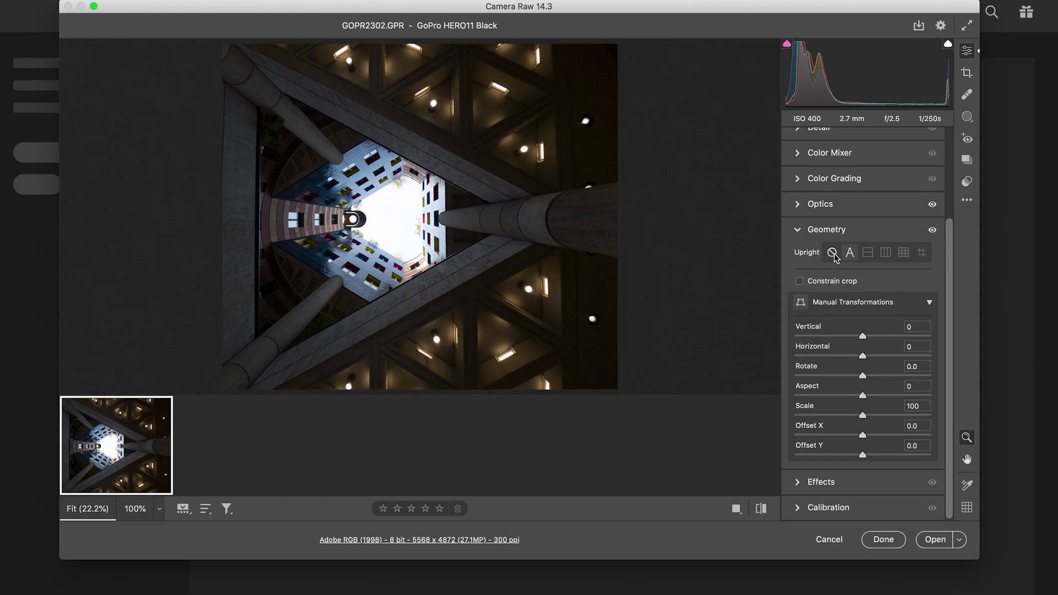
{"action": "left_click", "coordinate": [832, 253]}
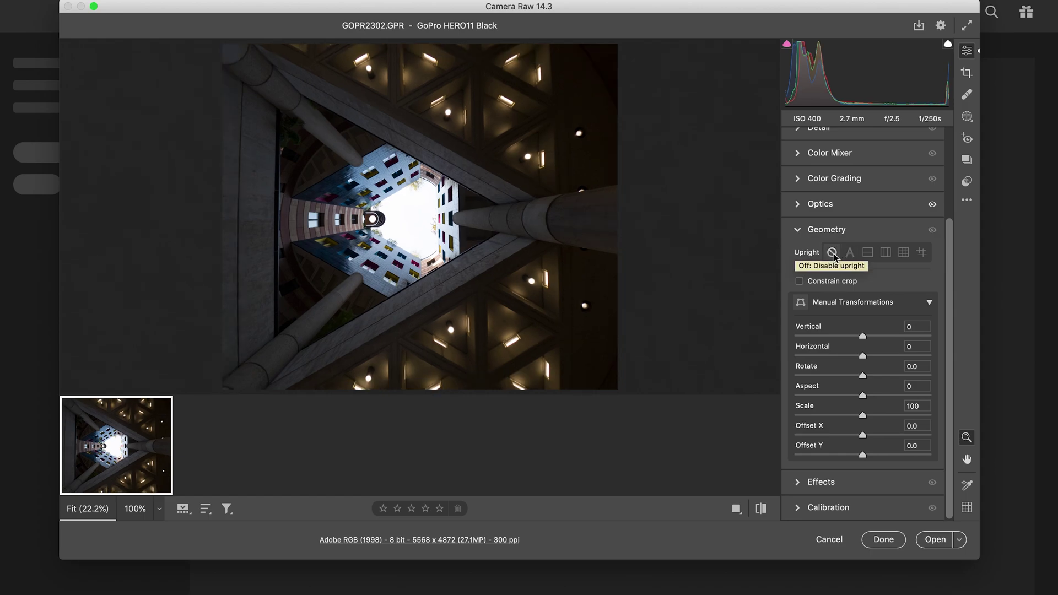
{"action": "left_click", "coordinate": [847, 254]}
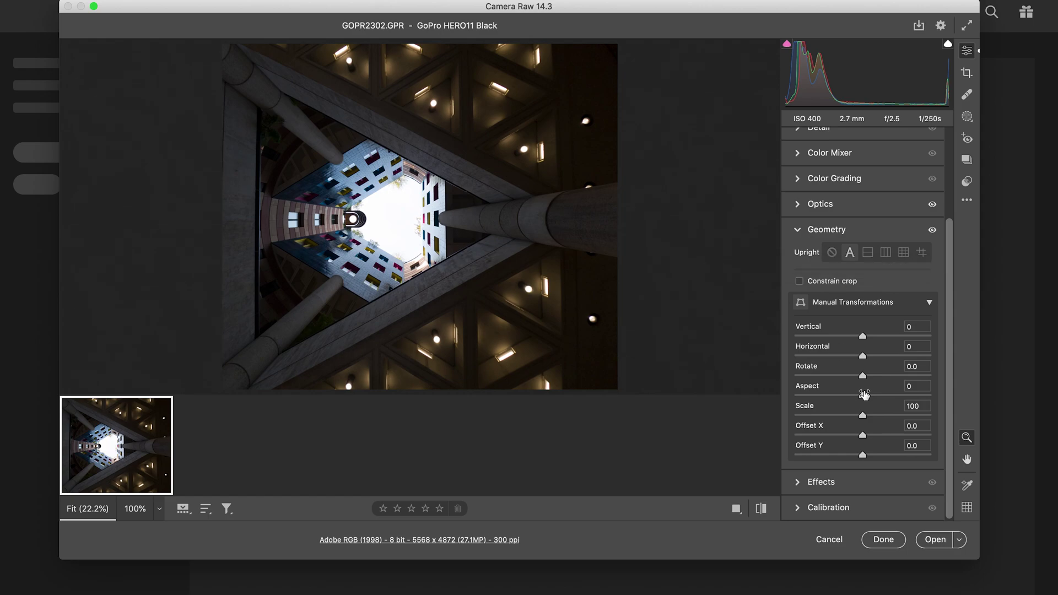
{"action": "left_click_drag", "start_coordinate": [862, 376], "coordinate": [866, 376]}
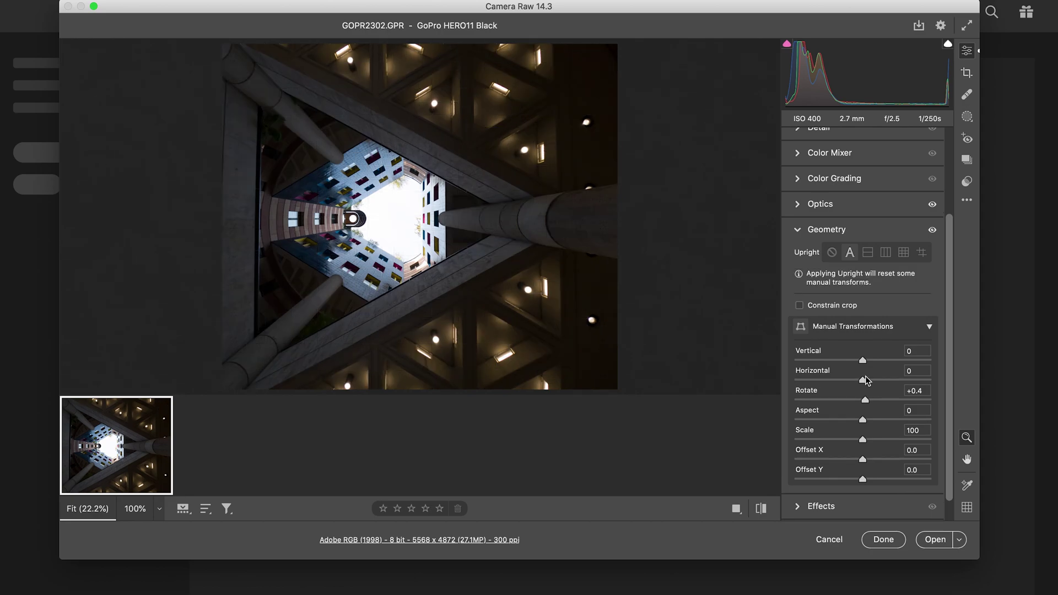
{"action": "left_click", "coordinate": [833, 253]}
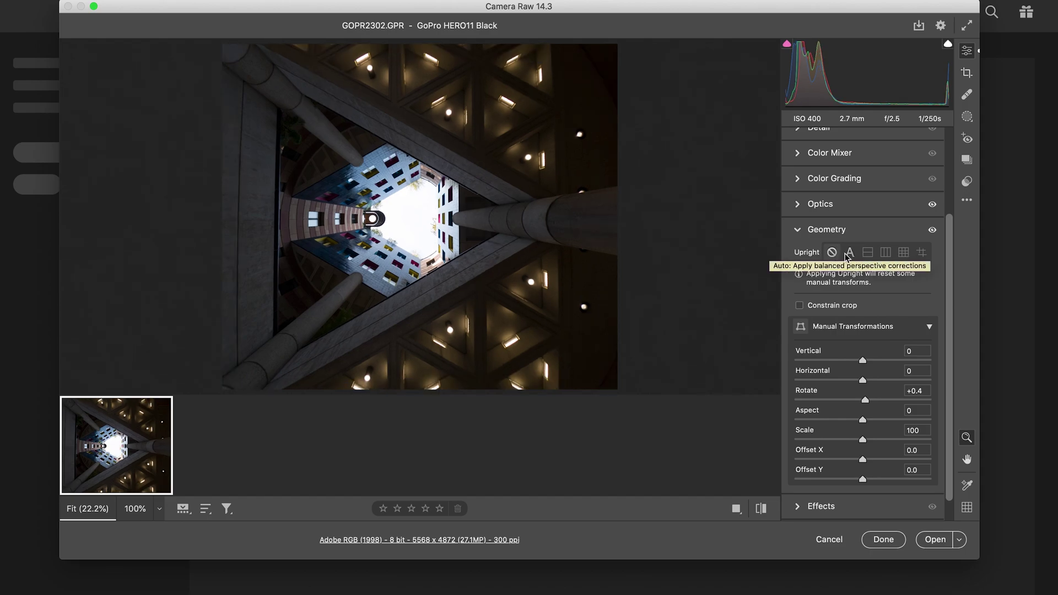
{"action": "left_click", "coordinate": [850, 252]}
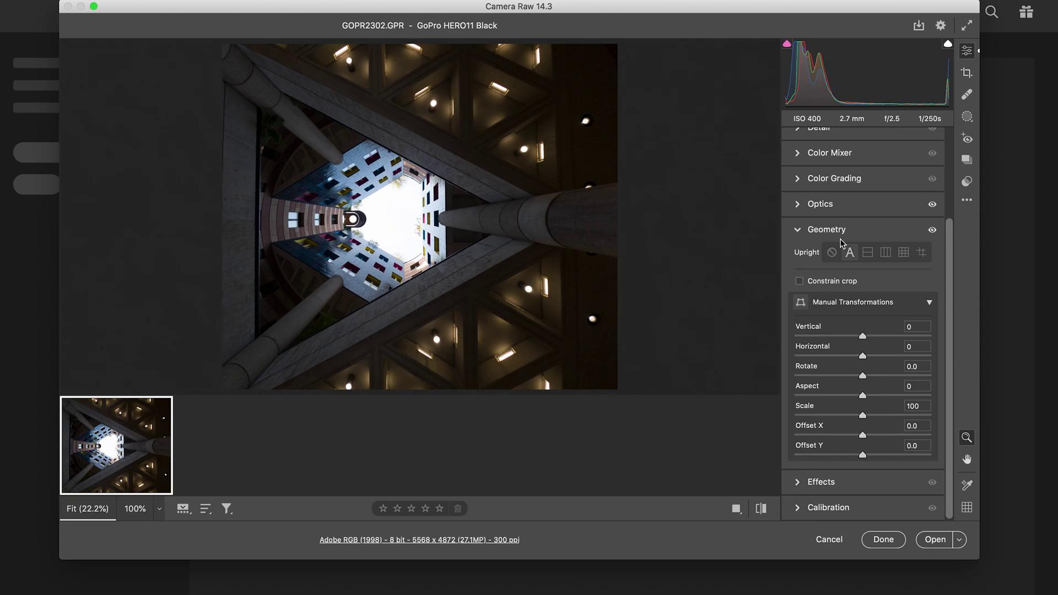
{"action": "scroll", "coordinate": [835, 231], "scroll_direction": "up", "scroll_amount": 5}
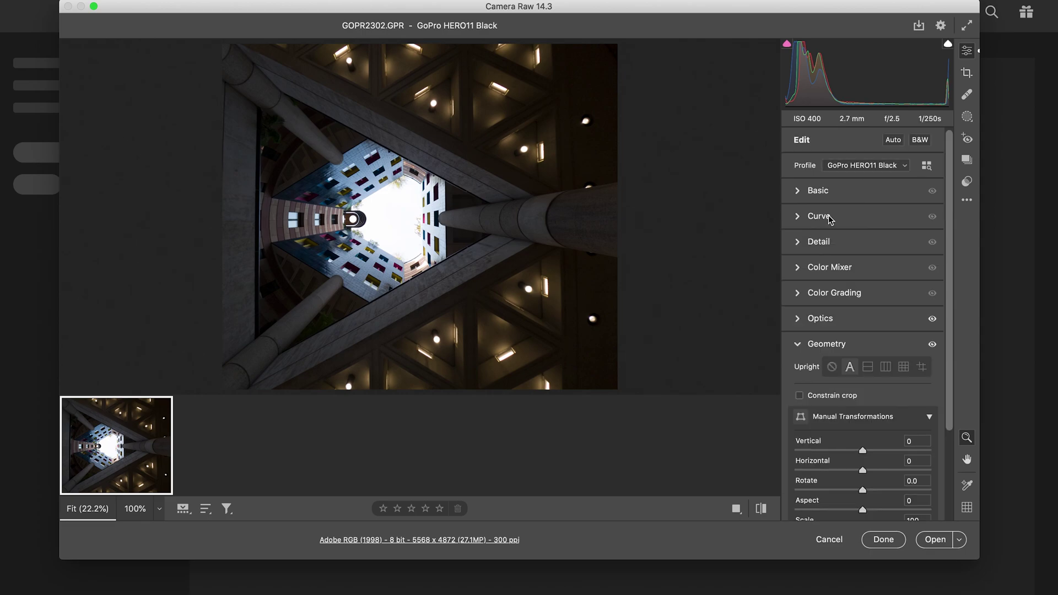
Set Exposure +0.40, Contrast +9, Highlights -49, Shadows +61, Whites -7, Blacks -53.
{"action": "left_click", "coordinate": [797, 191]}
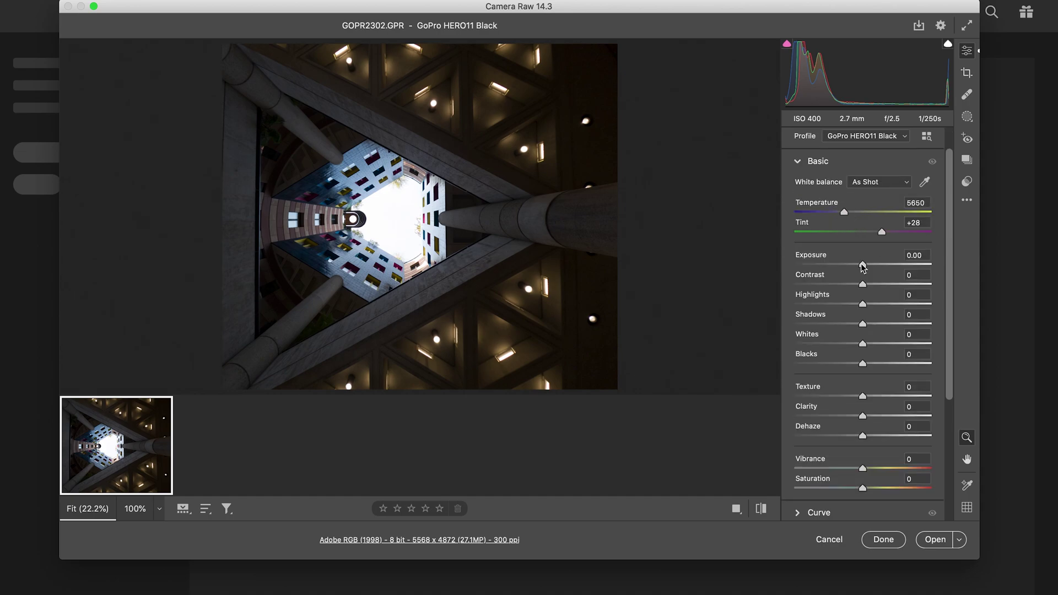
{"action": "left_click_drag", "start_coordinate": [863, 267], "coordinate": [872, 268]}
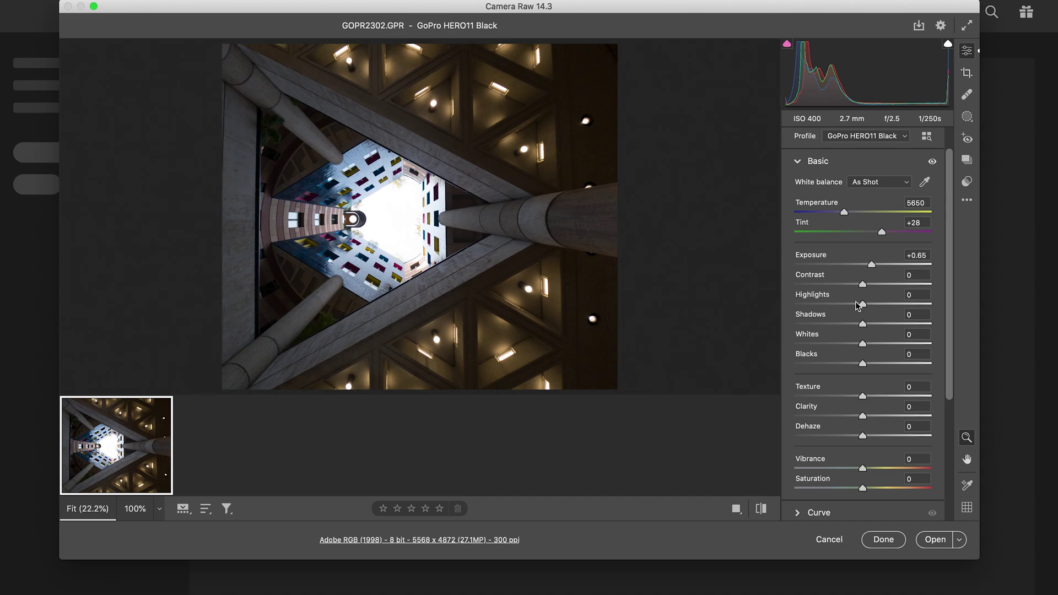
{"action": "left_click_drag", "start_coordinate": [866, 305], "coordinate": [830, 308]}
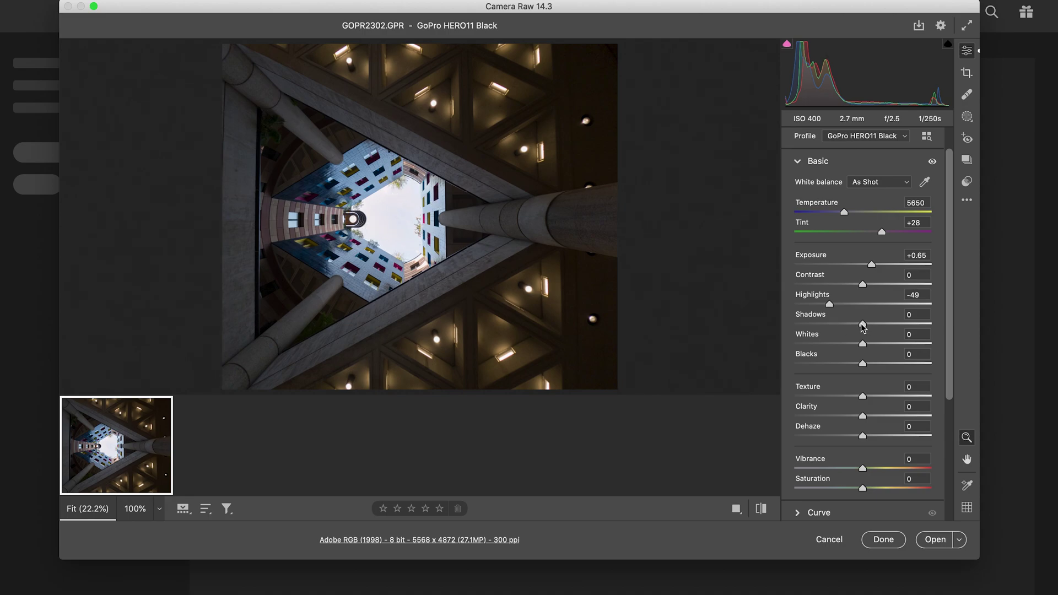
{"action": "left_click_drag", "start_coordinate": [863, 324], "coordinate": [904, 324]}
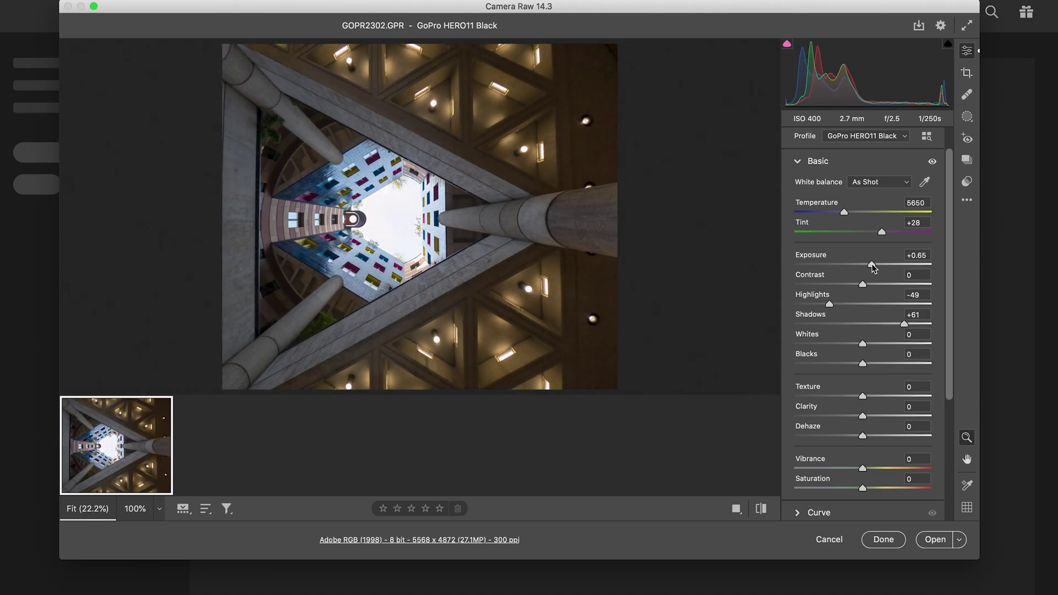
{"action": "left_click_drag", "start_coordinate": [872, 267], "coordinate": [869, 268]}
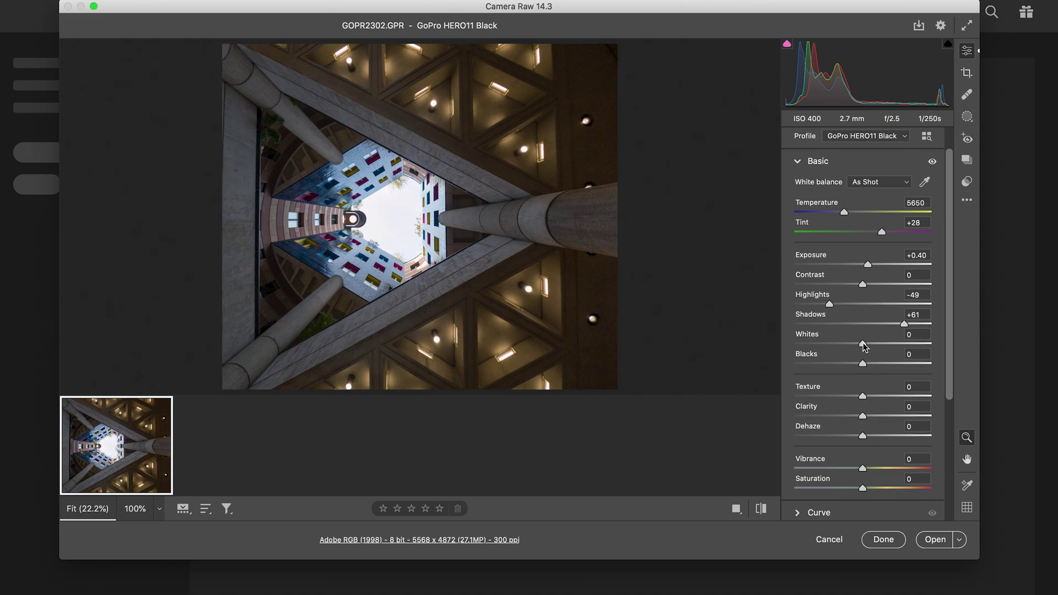
{"action": "mouse_move", "coordinate": [863, 346]}
{"action": "left_mouse_down"}
{"action": "mouse_move", "coordinate": [781, 348]}
{"action": "mouse_move", "coordinate": [912, 344]}
{"action": "mouse_move", "coordinate": [861, 344]}
{"action": "left_mouse_up"}
{"action": "left_click_drag", "start_coordinate": [860, 345], "coordinate": [827, 368]}
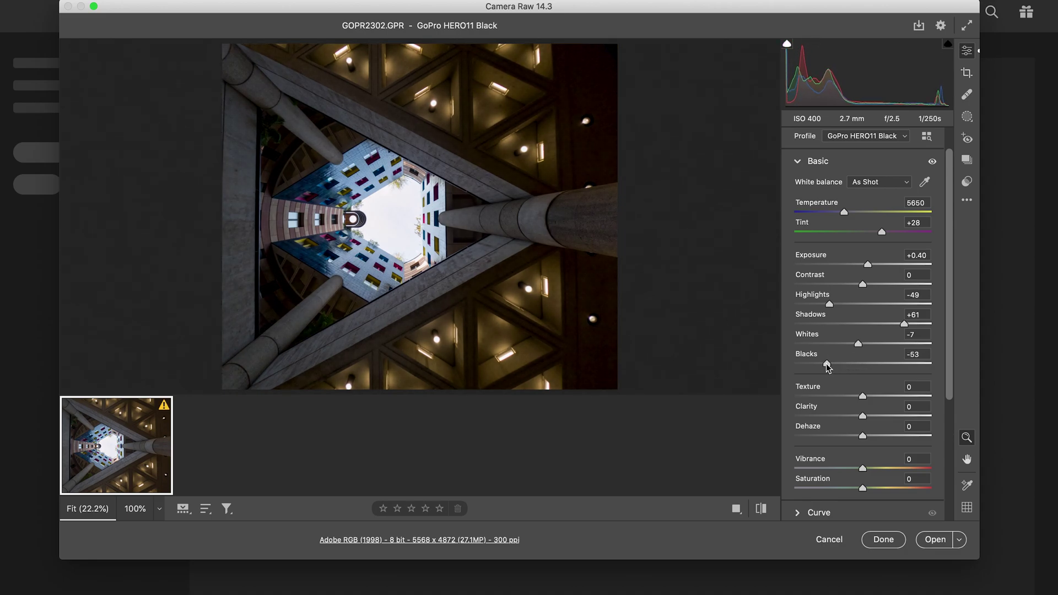
{"action": "left_click_drag", "start_coordinate": [864, 285], "coordinate": [871, 286]}
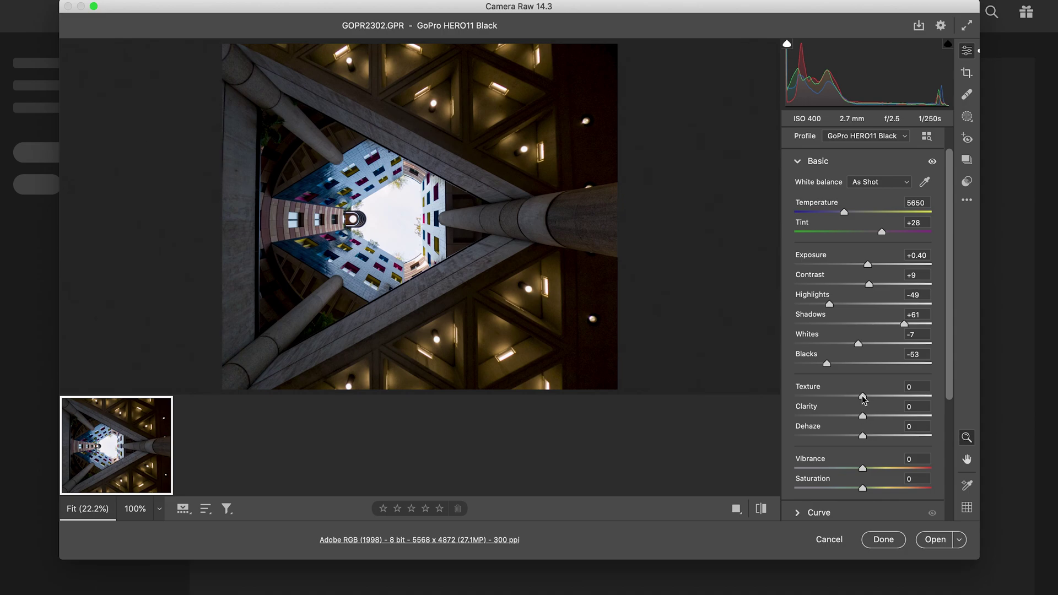
Set Texture to +5, Clarity to -7 and Dehaze to -10.
{"action": "mouse_move", "coordinate": [863, 398]}
{"action": "left_mouse_down"}
{"action": "mouse_move", "coordinate": [932, 413]}
{"action": "mouse_move", "coordinate": [783, 408]}
{"action": "mouse_move", "coordinate": [858, 409]}
{"action": "left_mouse_up"}
{"action": "left_click_drag", "start_coordinate": [869, 400], "coordinate": [867, 400]}
{"action": "left_click_drag", "start_coordinate": [863, 439], "coordinate": [825, 434]}
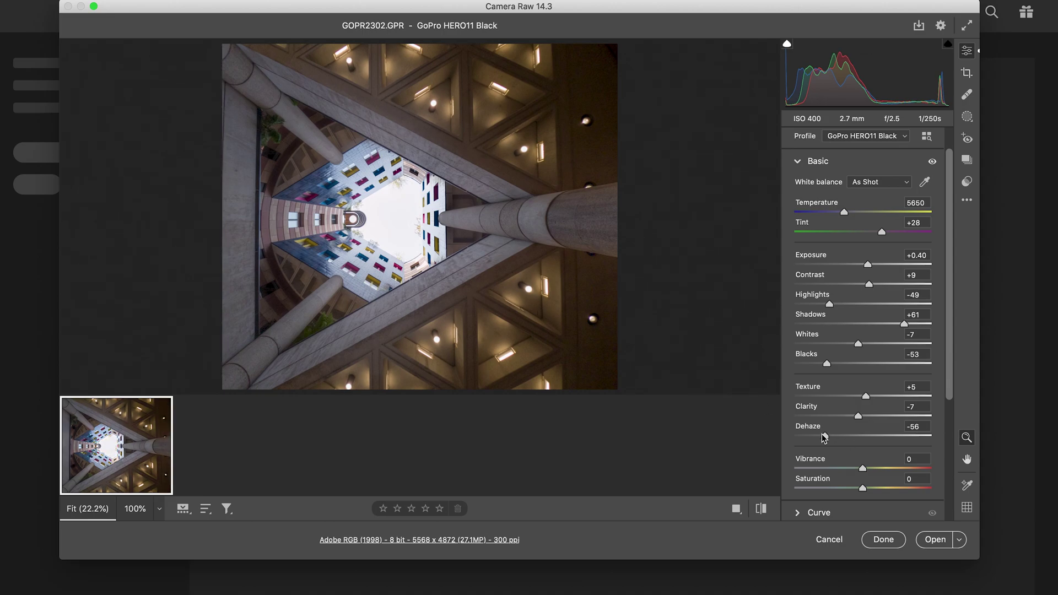
{"action": "left_click_drag", "start_coordinate": [825, 435], "coordinate": [855, 435]}
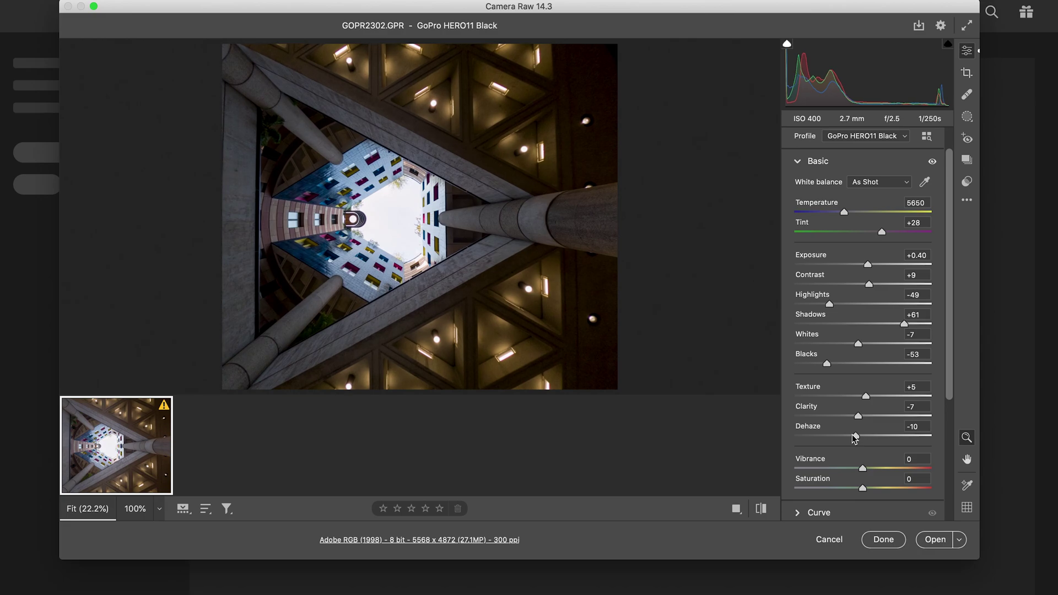
Add shadow, midtone and highlight points on the point tone curve.
{"action": "scroll", "coordinate": [871, 473], "scroll_direction": "down", "scroll_amount": 5}
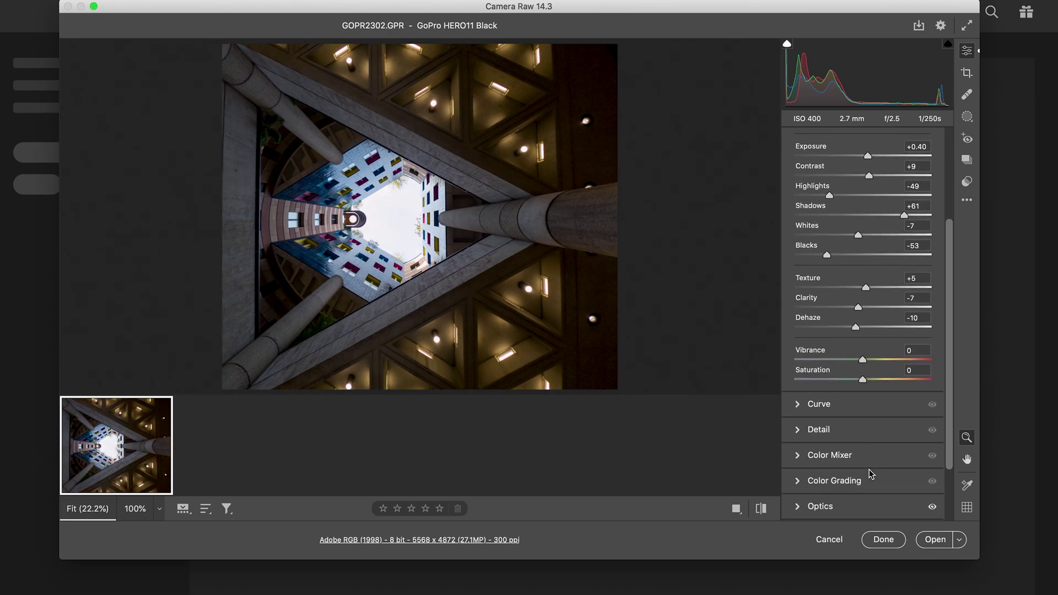
{"action": "scroll", "coordinate": [871, 473], "scroll_direction": "down", "scroll_amount": 2}
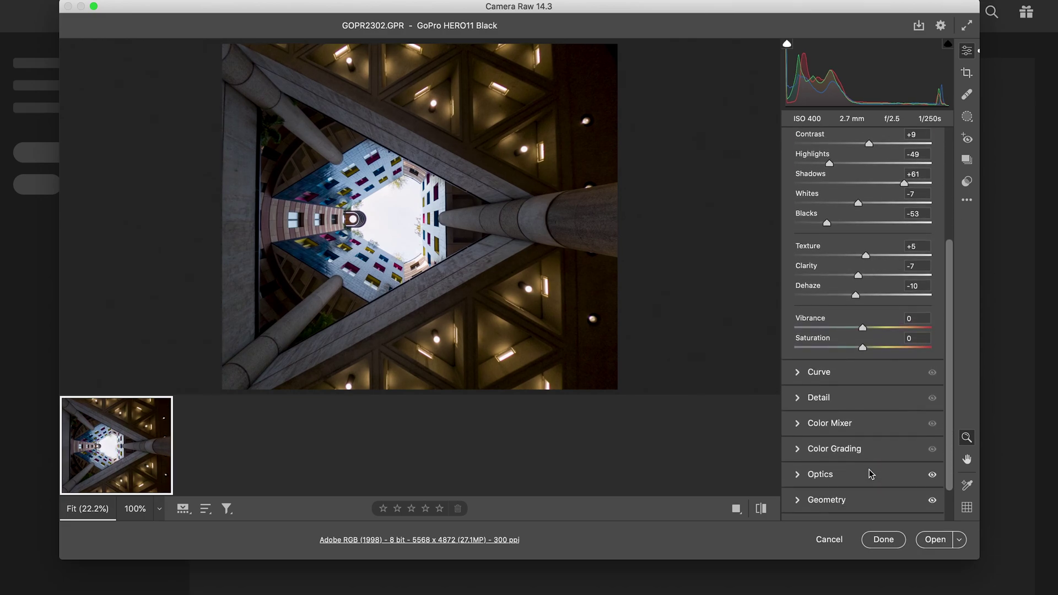
{"action": "left_click", "coordinate": [801, 365]}
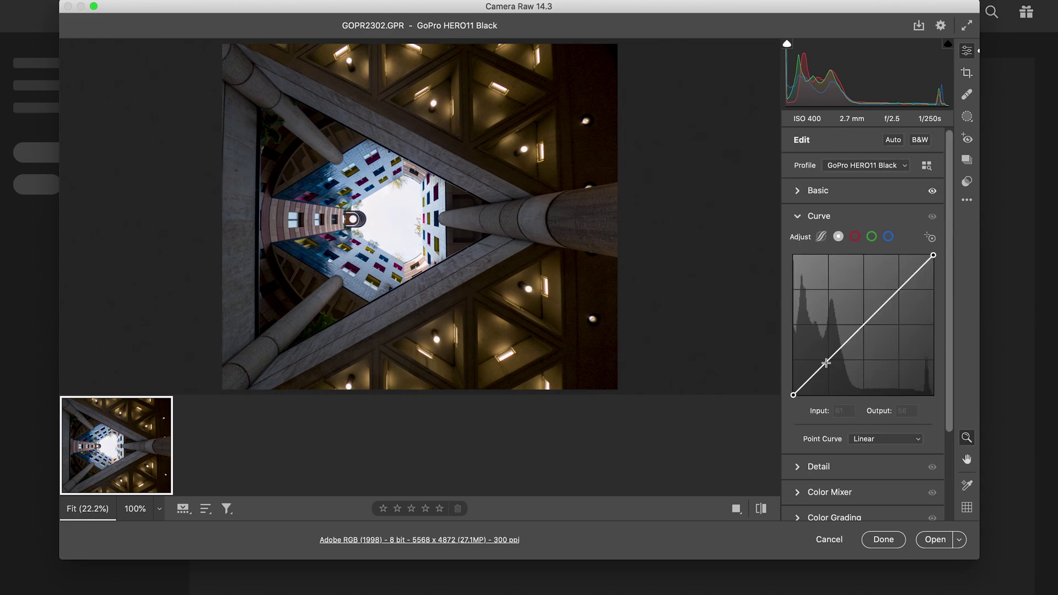
{"action": "left_click", "coordinate": [826, 363]}
{"action": "left_click", "coordinate": [863, 328]}
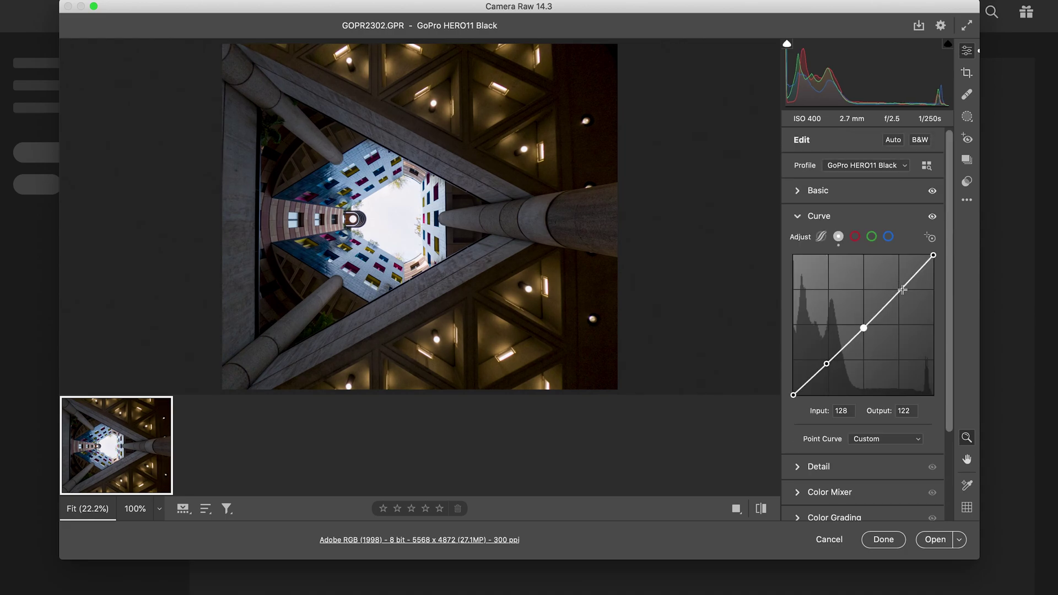
{"action": "left_click", "coordinate": [902, 289]}
Raise the curve's black point to output 21 and lower the white point to 231.
{"action": "left_click_drag", "start_coordinate": [793, 395], "coordinate": [794, 394]}
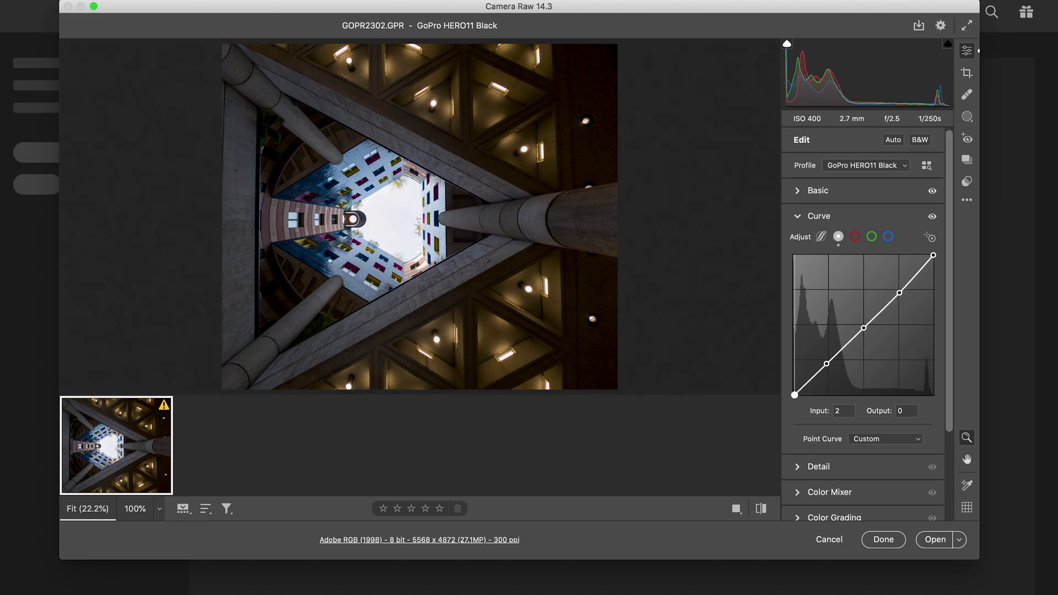
{"action": "key", "text": "Up"}
{"action": "key", "text": "Up"}
{"action": "key", "text": "Up"}
{"action": "key", "text": "Up"}
{"action": "key", "text": "Up"}
{"action": "key", "text": "Up"}
{"action": "key", "text": "Up"}
{"action": "key", "text": "Up"}
{"action": "key", "text": "Up"}
{"action": "key", "text": "Up"}
{"action": "key", "text": "Up"}
{"action": "key", "text": "Up"}
{"action": "key", "text": "Up"}
{"action": "key", "text": "Up"}
{"action": "key", "text": "Up"}
{"action": "key", "text": "Up"}
{"action": "key", "text": "Up"}
{"action": "key", "text": "Up"}
{"action": "key", "text": "Up"}
{"action": "key", "text": "Up"}
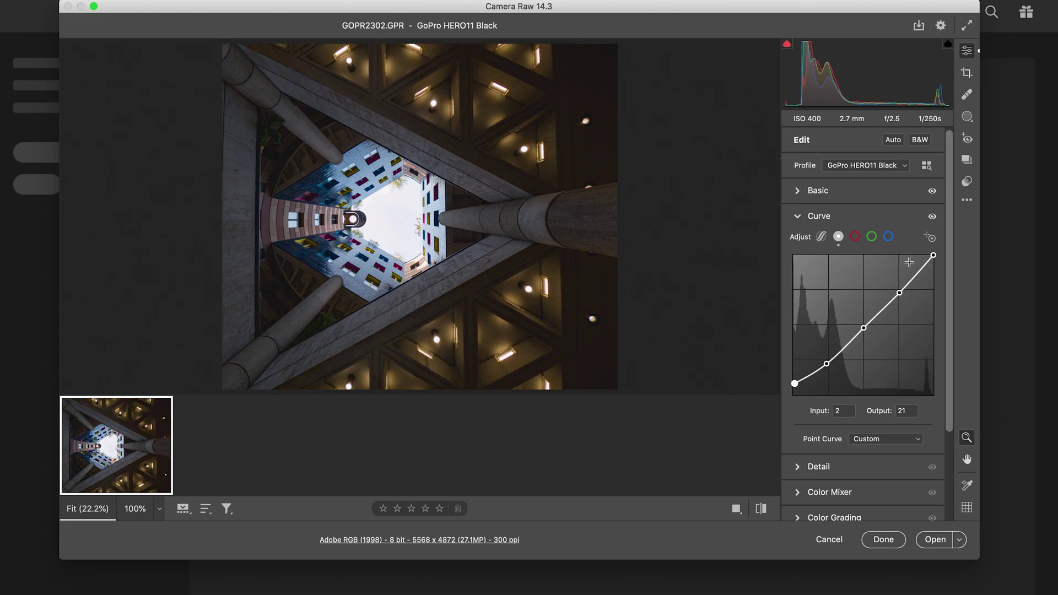
{"action": "left_click", "coordinate": [933, 254]}
{"action": "key", "text": "Down"}
{"action": "key", "text": "Down"}
{"action": "key", "text": "Down"}
{"action": "key", "text": "Down"}
{"action": "key", "text": "Down"}
{"action": "key", "text": "Down"}
{"action": "key", "text": "Down"}
{"action": "key", "text": "Down"}
{"action": "key", "text": "Down"}
{"action": "key", "text": "Down"}
{"action": "key", "text": "Down"}
{"action": "key", "text": "Down"}
{"action": "key", "text": "Down"}
{"action": "key", "text": "Down"}
{"action": "key", "text": "Down"}
{"action": "key", "text": "Down"}
{"action": "key", "text": "Down"}
{"action": "key", "text": "Down"}
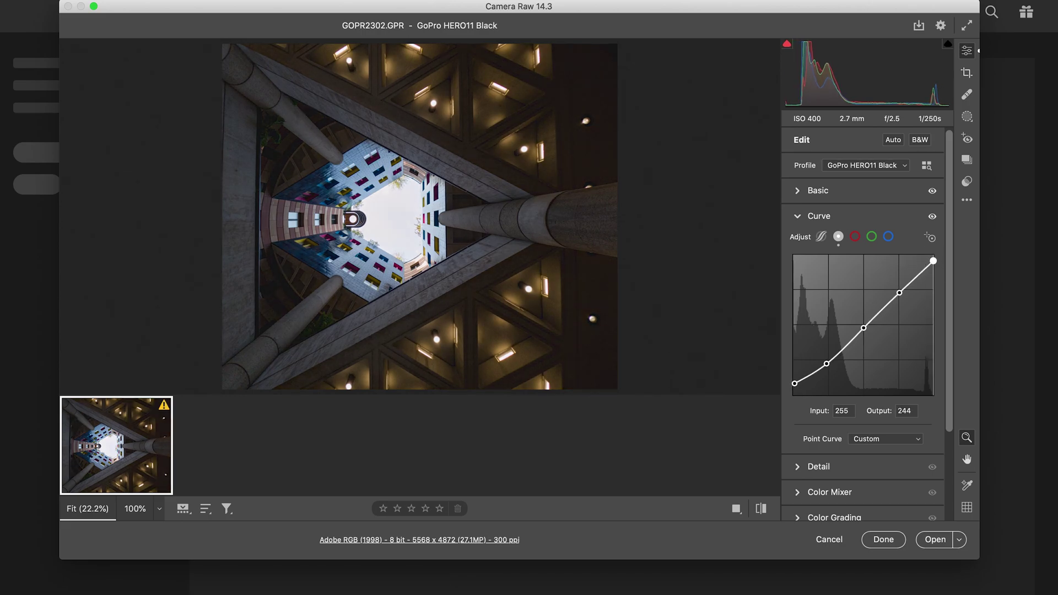
{"action": "key", "text": "Down"}
{"action": "key", "text": "Down"}
{"action": "key", "text": "Down"}
{"action": "key", "text": "Down"}
{"action": "key", "text": "Down"}
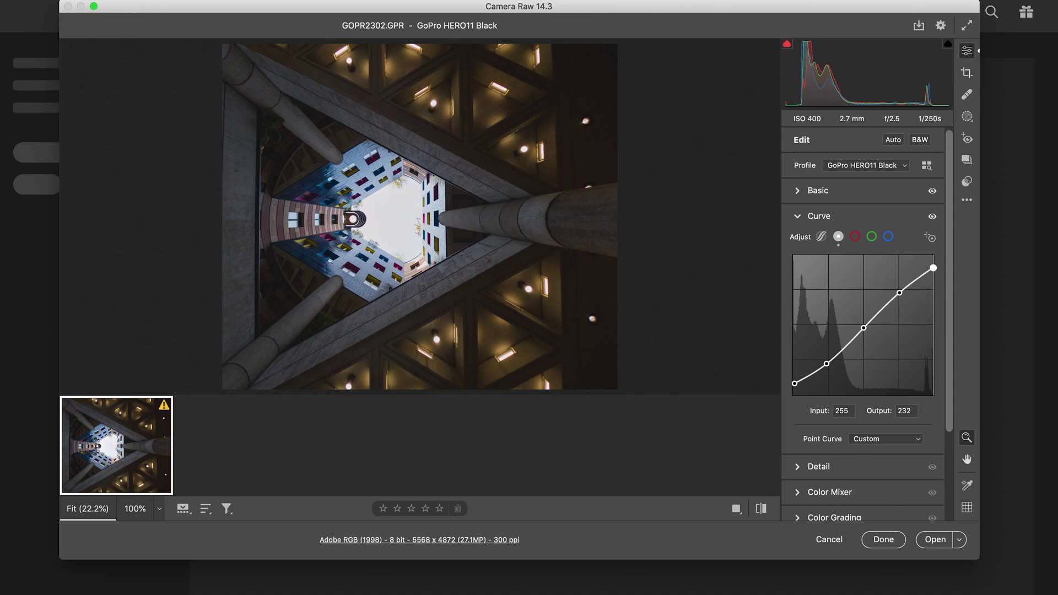
{"action": "key", "text": "Down"}
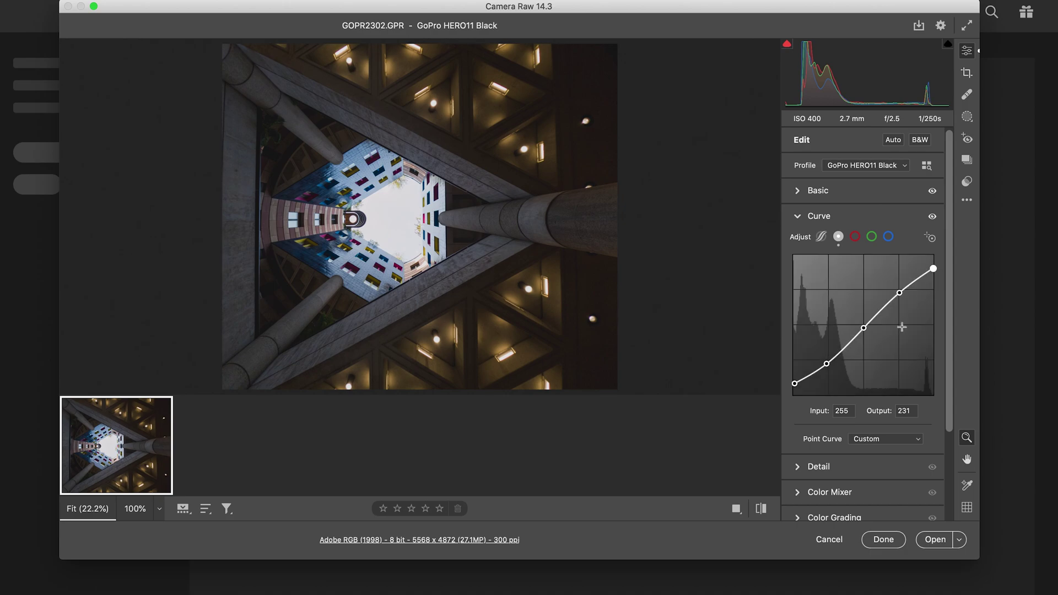
{"action": "scroll", "coordinate": [859, 330], "scroll_direction": "down", "scroll_amount": 5}
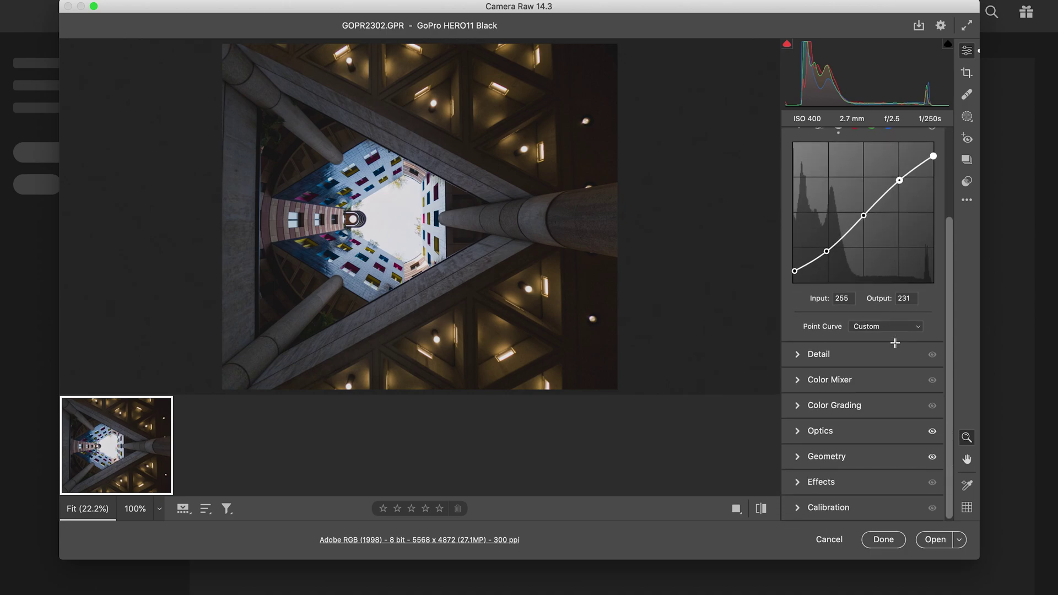
Raise Detail sharpening to 100, with the Color Mixer HSL panel expanded.
{"action": "left_click", "coordinate": [798, 356]}
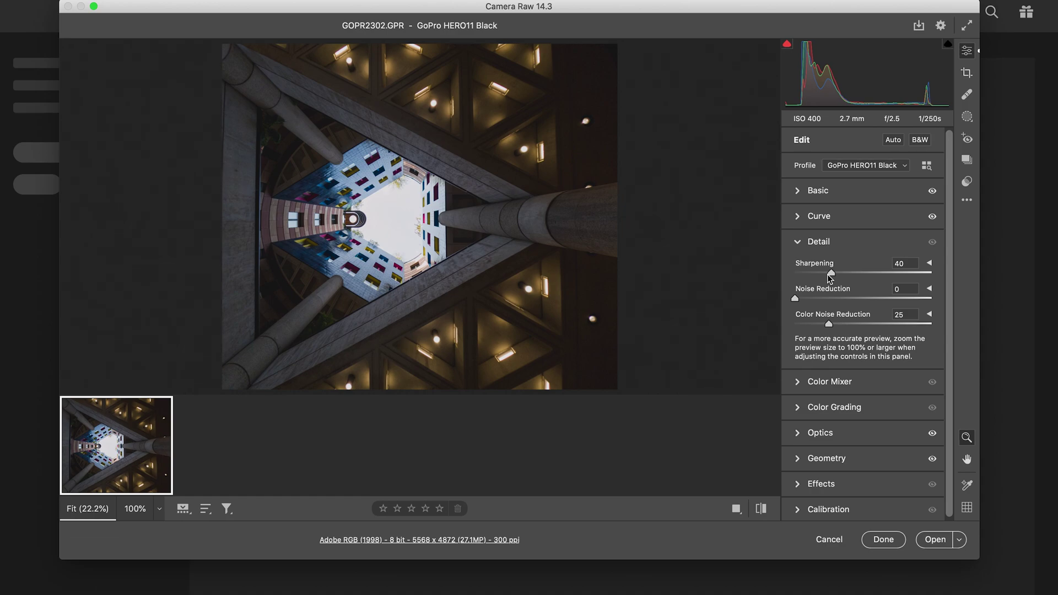
{"action": "left_click_drag", "start_coordinate": [829, 272], "coordinate": [883, 278]}
{"action": "scroll", "coordinate": [833, 345], "scroll_direction": "down", "scroll_amount": 1}
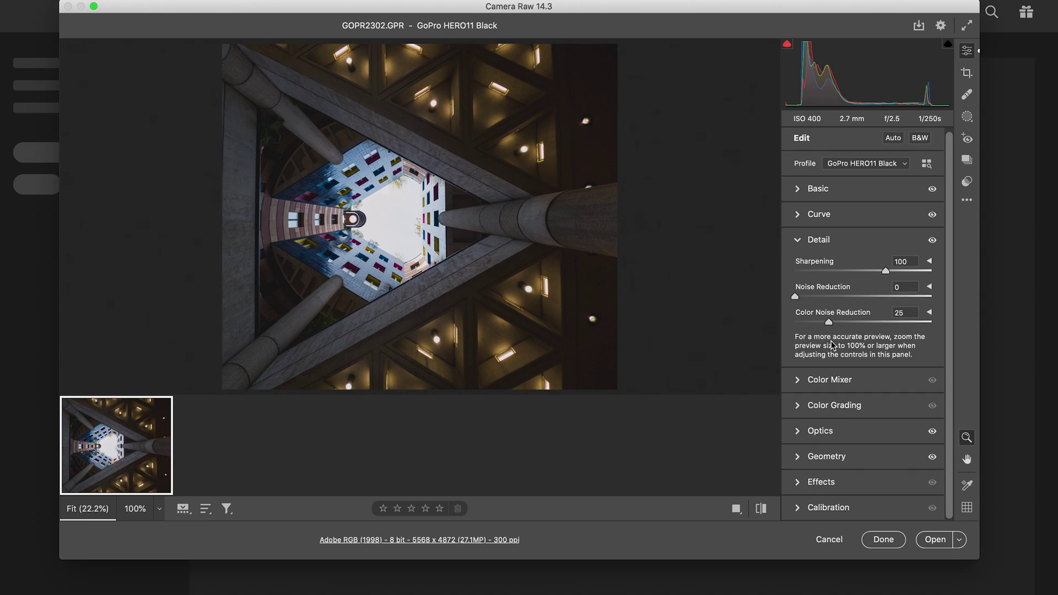
{"action": "left_click", "coordinate": [800, 382]}
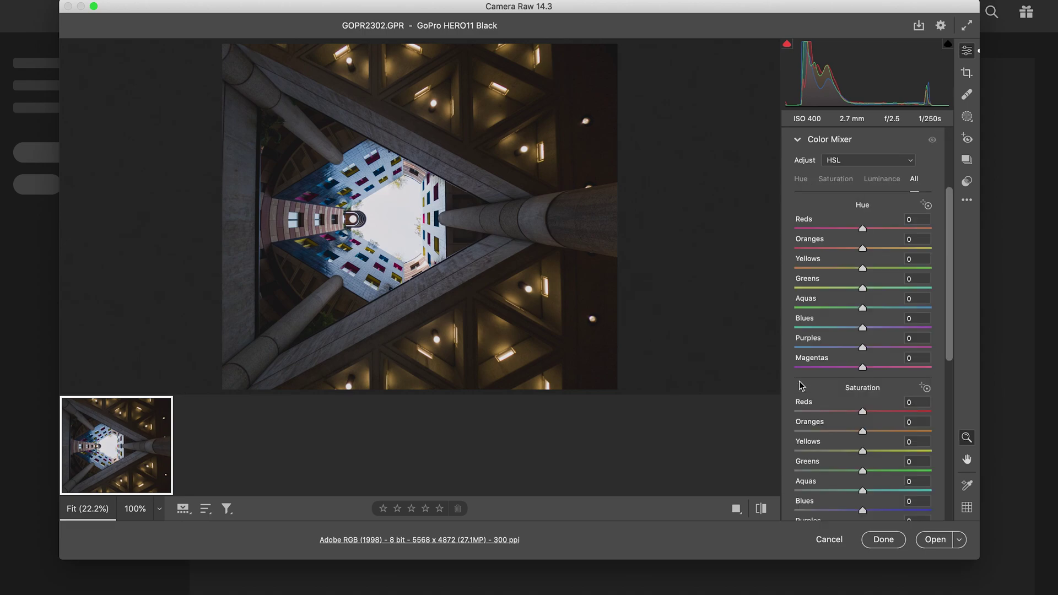
{"action": "scroll", "coordinate": [847, 282], "scroll_direction": "up", "scroll_amount": 5}
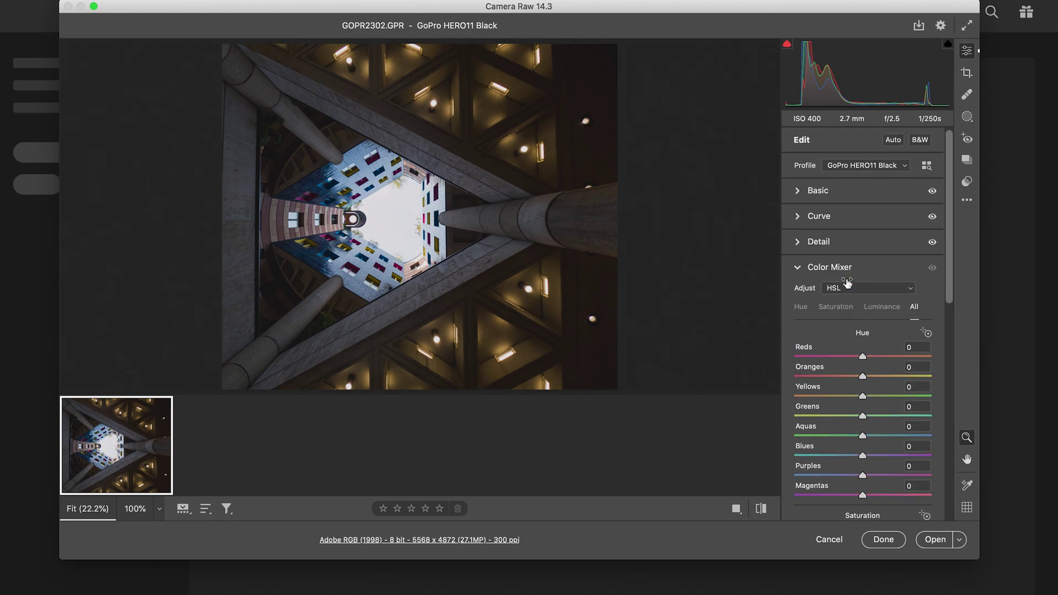
Set Temperature to 5350, Exposure to +0.30 and Whites to -49.
{"action": "left_click", "coordinate": [799, 192]}
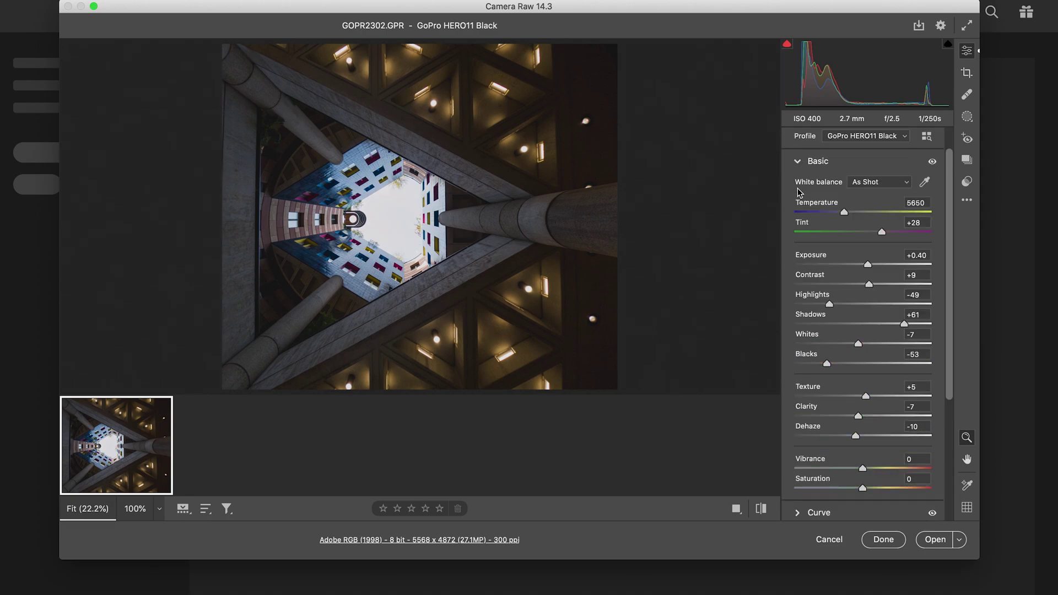
{"action": "left_click_drag", "start_coordinate": [844, 215], "coordinate": [834, 217]}
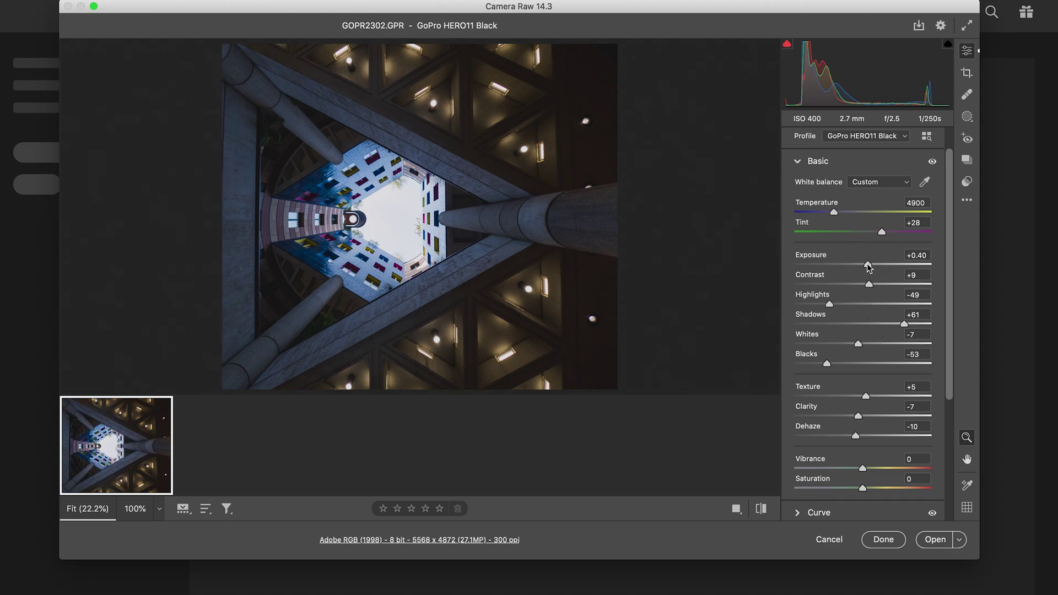
{"action": "left_click_drag", "start_coordinate": [868, 267], "coordinate": [867, 268]}
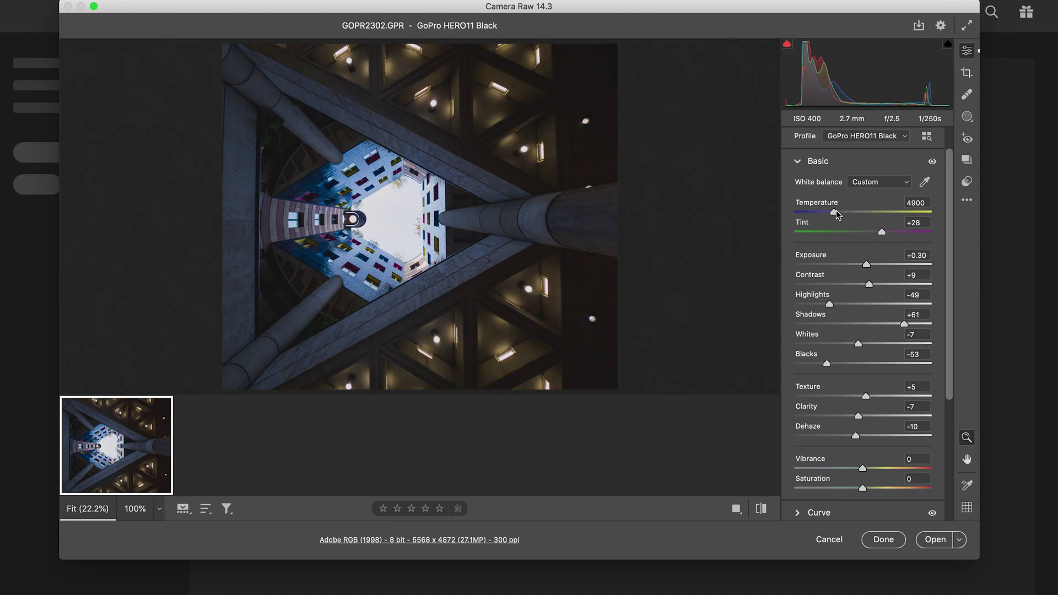
{"action": "left_click_drag", "start_coordinate": [835, 210], "coordinate": [839, 214]}
{"action": "left_click", "coordinate": [925, 181]}
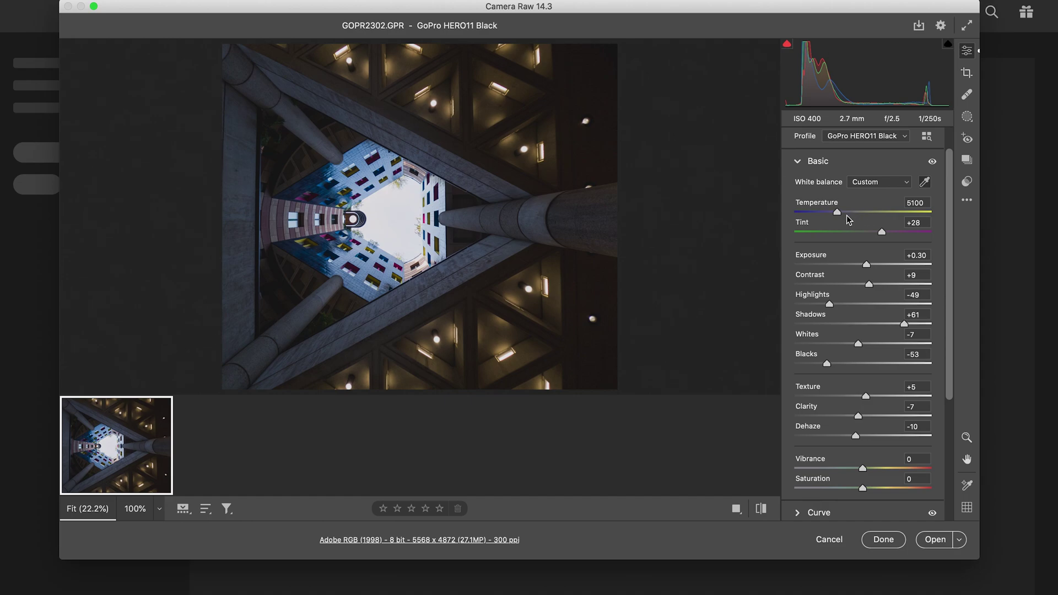
{"action": "left_click_drag", "start_coordinate": [837, 215], "coordinate": [840, 215]}
{"action": "left_click_drag", "start_coordinate": [858, 344], "coordinate": [829, 345]}
{"action": "scroll", "coordinate": [871, 397], "scroll_direction": "down", "scroll_amount": 5}
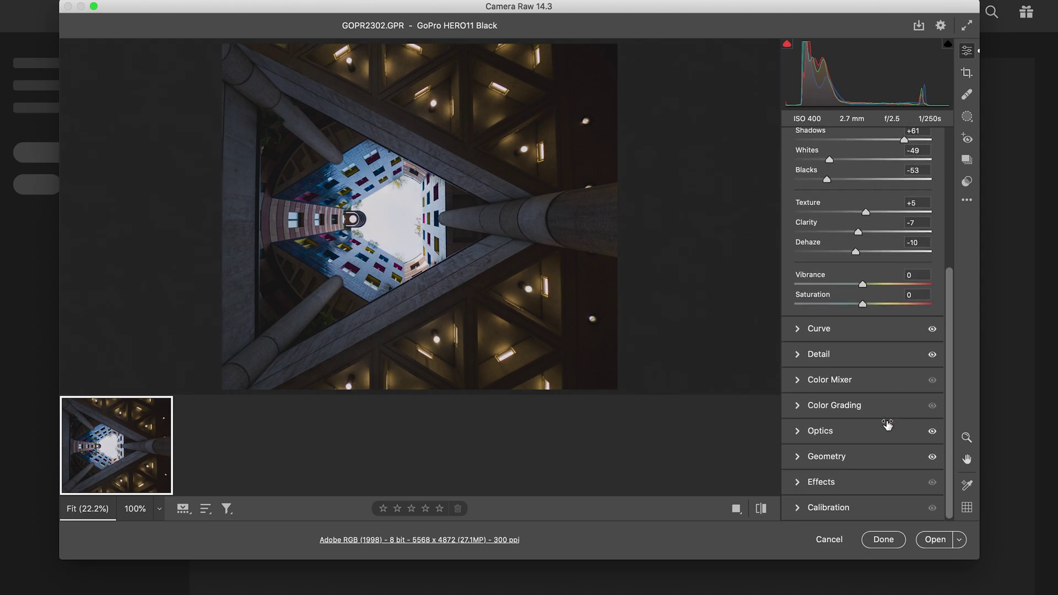
Set Blues saturation to +27 and shift Blues hue to -12 toward cyan.
{"action": "left_click", "coordinate": [798, 380]}
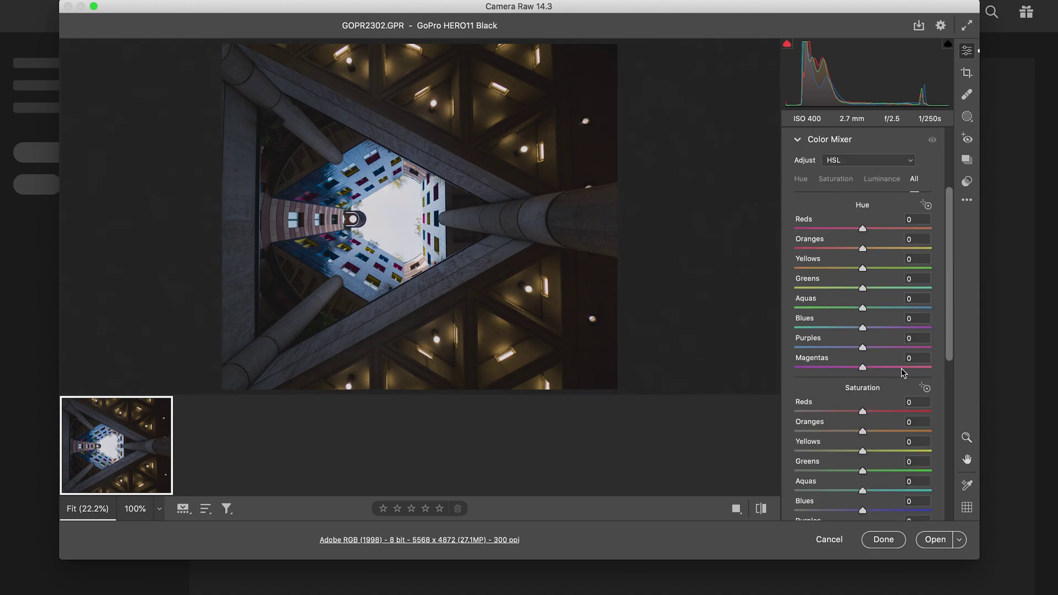
{"action": "scroll", "coordinate": [907, 396], "scroll_direction": "down", "scroll_amount": 5}
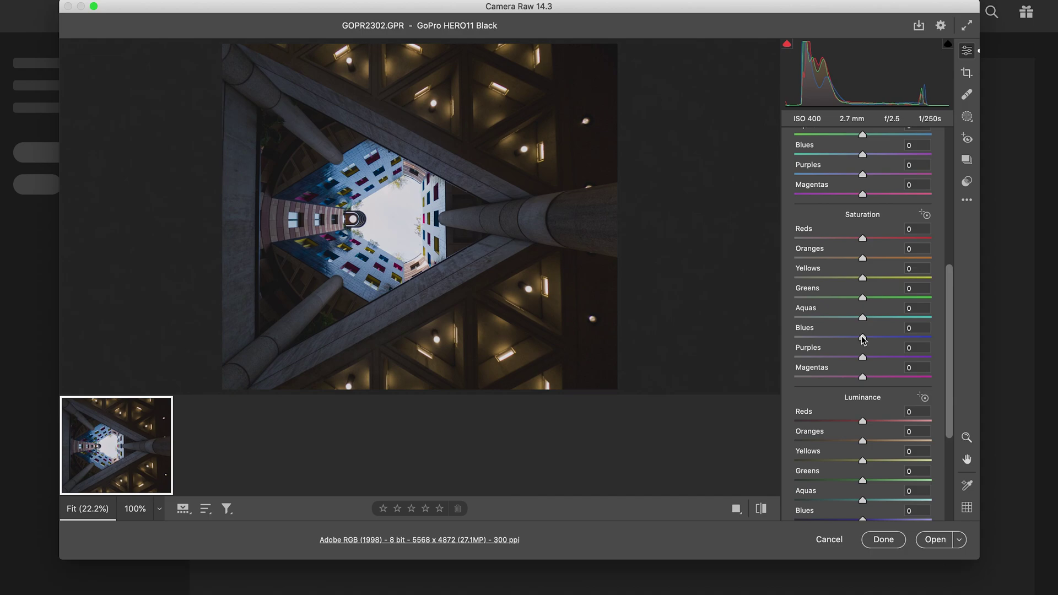
{"action": "mouse_move", "coordinate": [863, 337]}
{"action": "left_mouse_down"}
{"action": "mouse_move", "coordinate": [794, 338]}
{"action": "mouse_move", "coordinate": [880, 335]}
{"action": "left_mouse_up"}
{"action": "scroll", "coordinate": [869, 268], "scroll_direction": "up", "scroll_amount": 3}
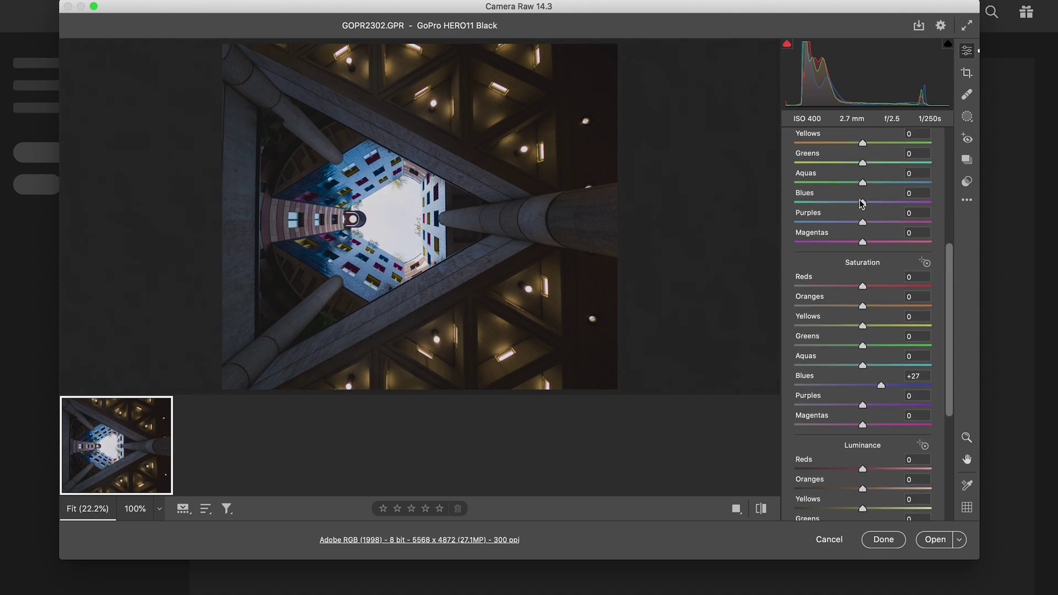
{"action": "scroll", "coordinate": [863, 204], "scroll_direction": "up", "scroll_amount": 5}
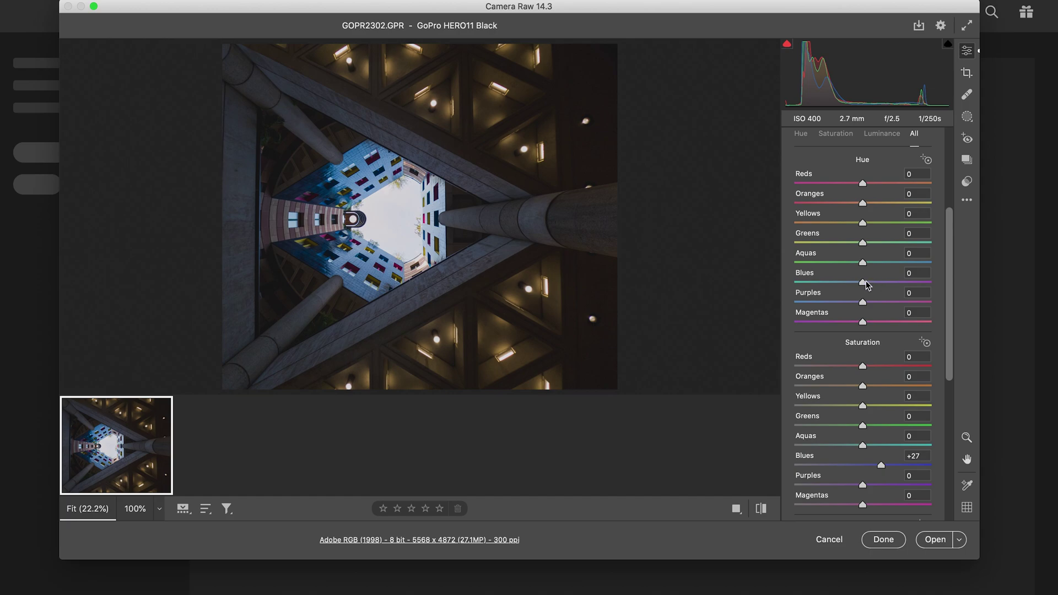
{"action": "mouse_move", "coordinate": [863, 284]}
{"action": "left_mouse_down"}
{"action": "mouse_move", "coordinate": [825, 287]}
{"action": "mouse_move", "coordinate": [856, 284]}
{"action": "left_mouse_up"}
Adjust Oranges saturation and shift their hue toward red, then raise Oranges luminance to +61.
{"action": "scroll", "coordinate": [876, 374], "scroll_direction": "down", "scroll_amount": 1}
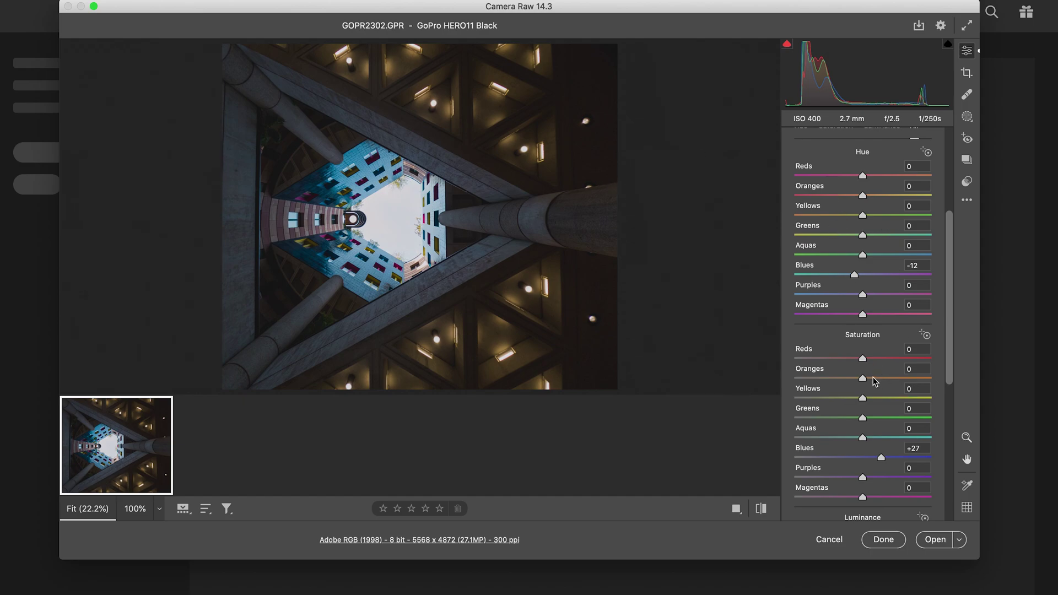
{"action": "mouse_move", "coordinate": [863, 376]}
{"action": "left_mouse_down"}
{"action": "mouse_move", "coordinate": [788, 378]}
{"action": "mouse_move", "coordinate": [883, 372]}
{"action": "left_mouse_up"}
{"action": "left_click_drag", "start_coordinate": [906, 379], "coordinate": [903, 378]}
{"action": "left_click_drag", "start_coordinate": [863, 197], "coordinate": [817, 197]}
{"action": "scroll", "coordinate": [882, 411], "scroll_direction": "down", "scroll_amount": 10}
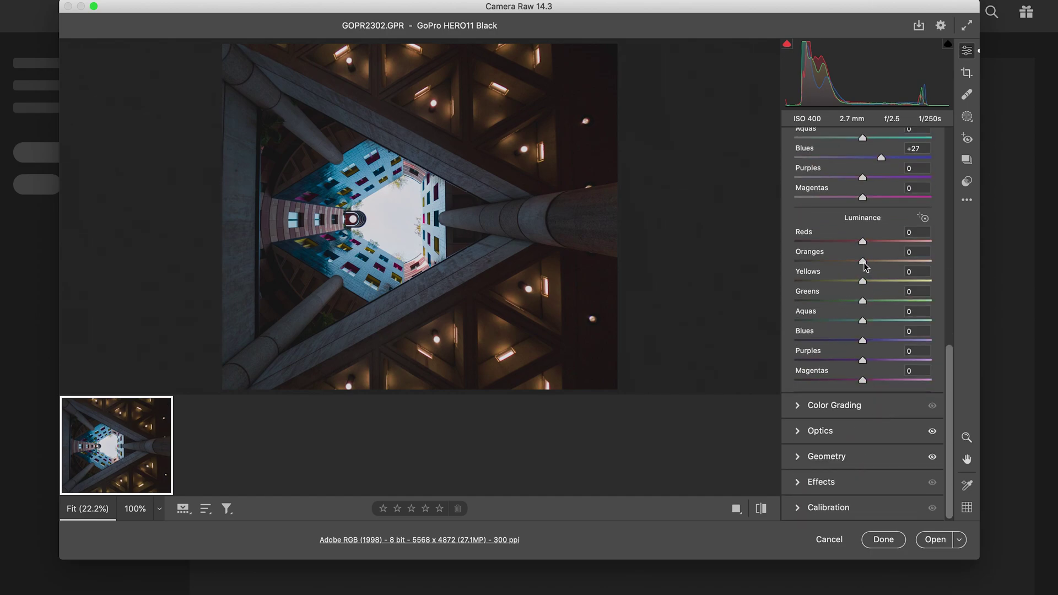
{"action": "left_click_drag", "start_coordinate": [861, 260], "coordinate": [904, 248]}
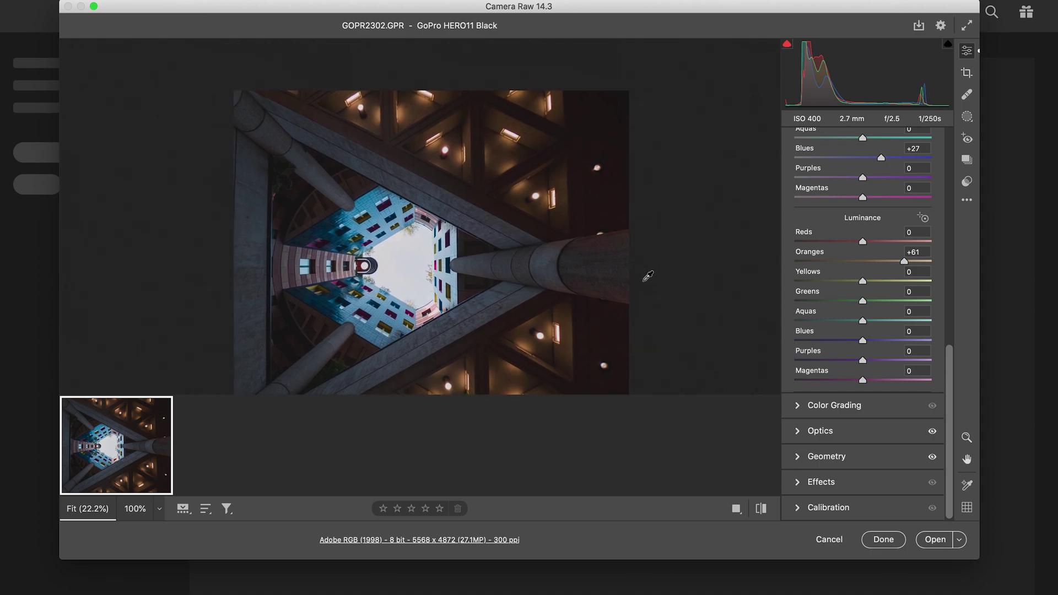
{"action": "scroll", "coordinate": [648, 276], "scroll_direction": "down", "scroll_amount": 5}
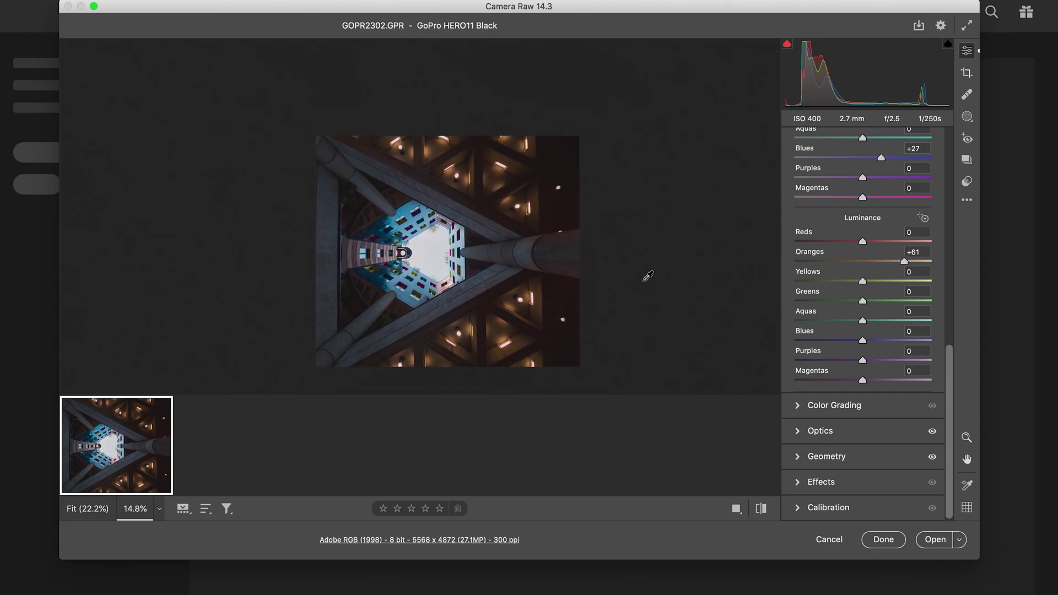
Set Geometry Rotate to +0.7 and show a side-by-side Before/After comparison.
{"action": "left_click", "coordinate": [798, 457]}
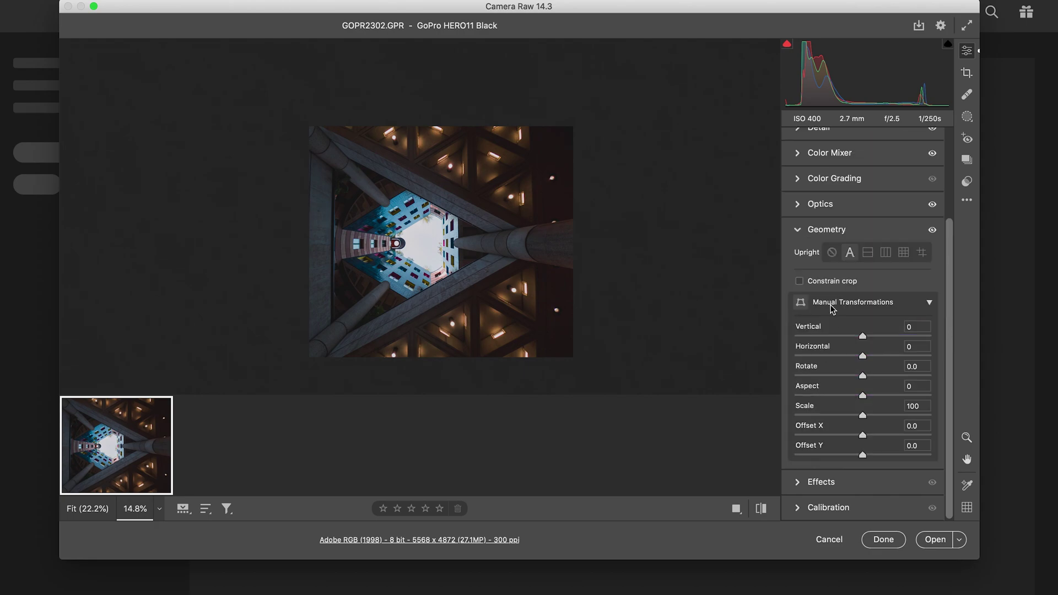
{"action": "left_click", "coordinate": [863, 377]}
{"action": "left_click_drag", "start_coordinate": [863, 377], "coordinate": [867, 378]}
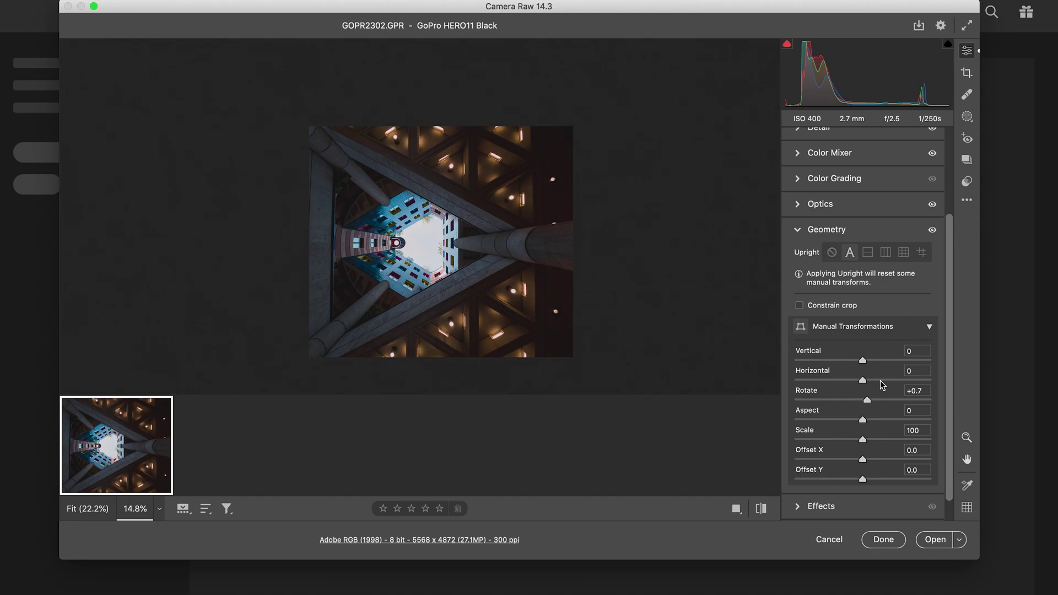
{"action": "left_click", "coordinate": [735, 509]}
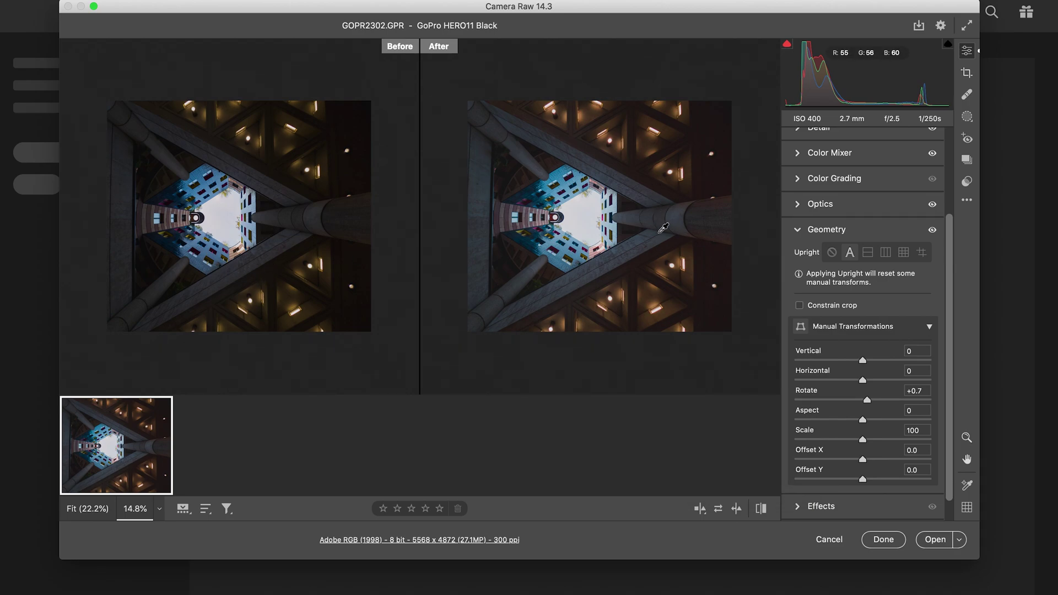
Compare against defaults and disabled lens corrections, then show the Open, Open as Object, Open as Copy options.
{"action": "key", "text": "z"}
{"action": "key", "text": "z"}
{"action": "left_click", "coordinate": [761, 508]}
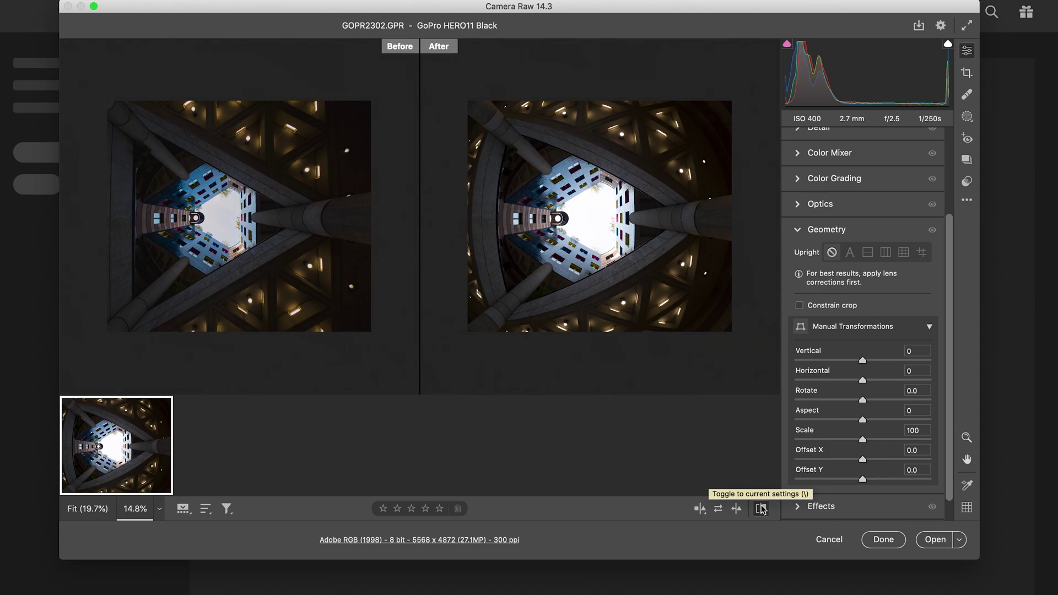
{"action": "left_click", "coordinate": [761, 508]}
{"action": "scroll", "coordinate": [876, 267], "scroll_direction": "up", "scroll_amount": 3}
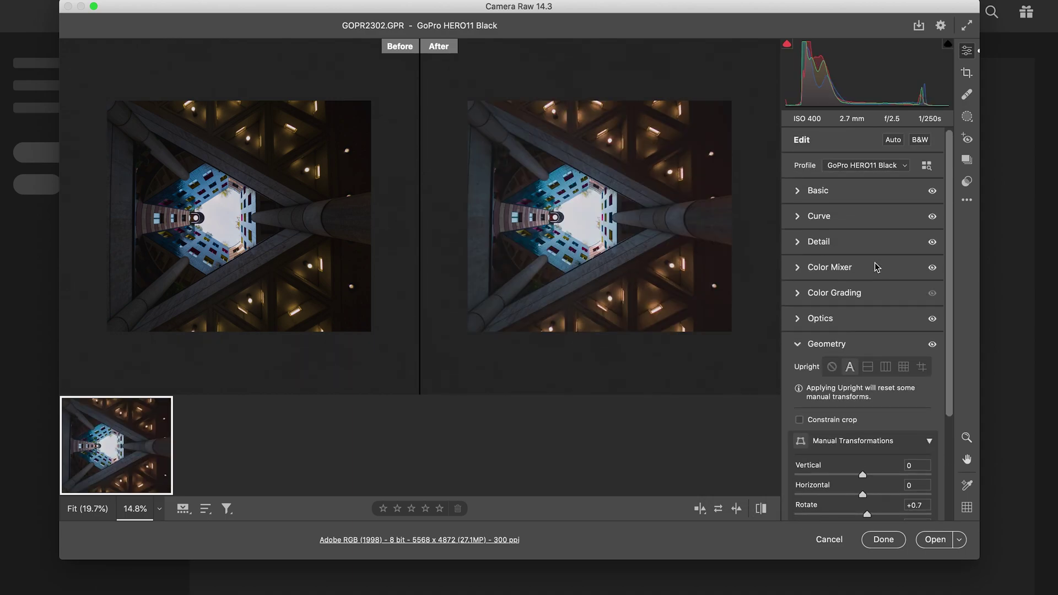
{"action": "left_click", "coordinate": [932, 320]}
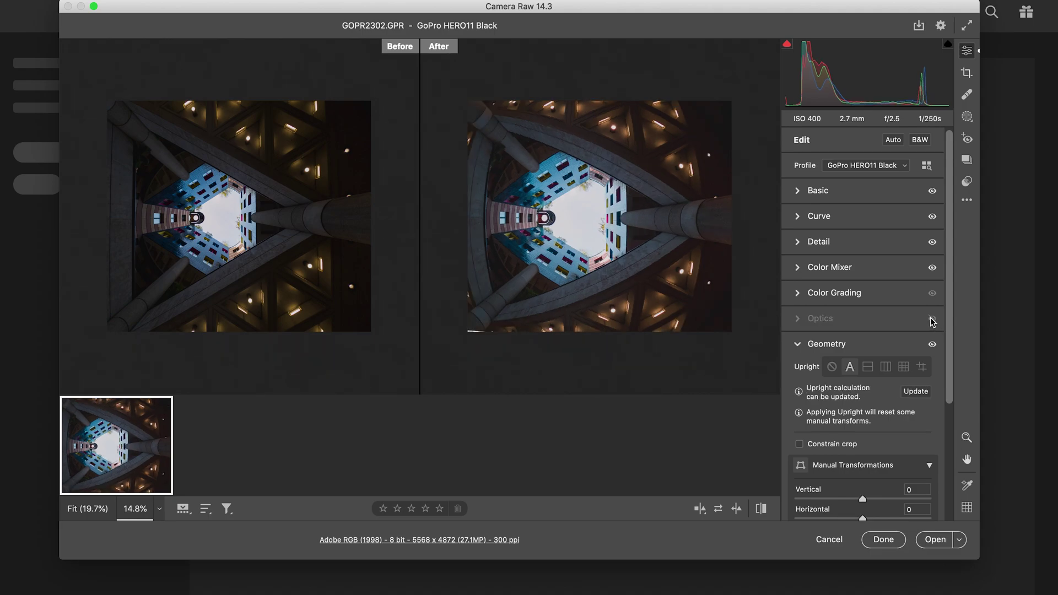
{"action": "left_click", "coordinate": [931, 321]}
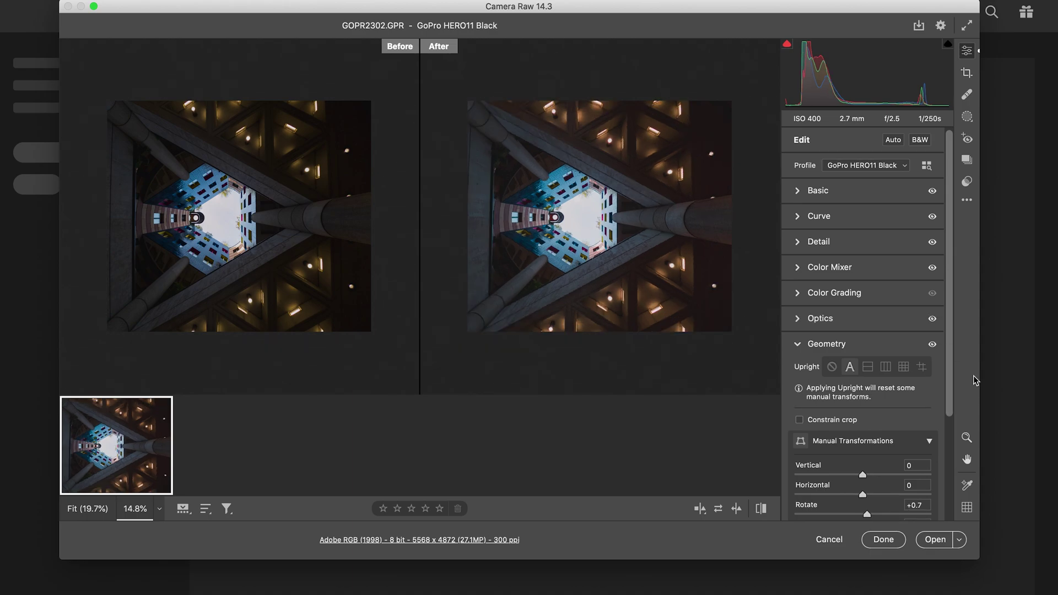
{"action": "left_click", "coordinate": [959, 540]}
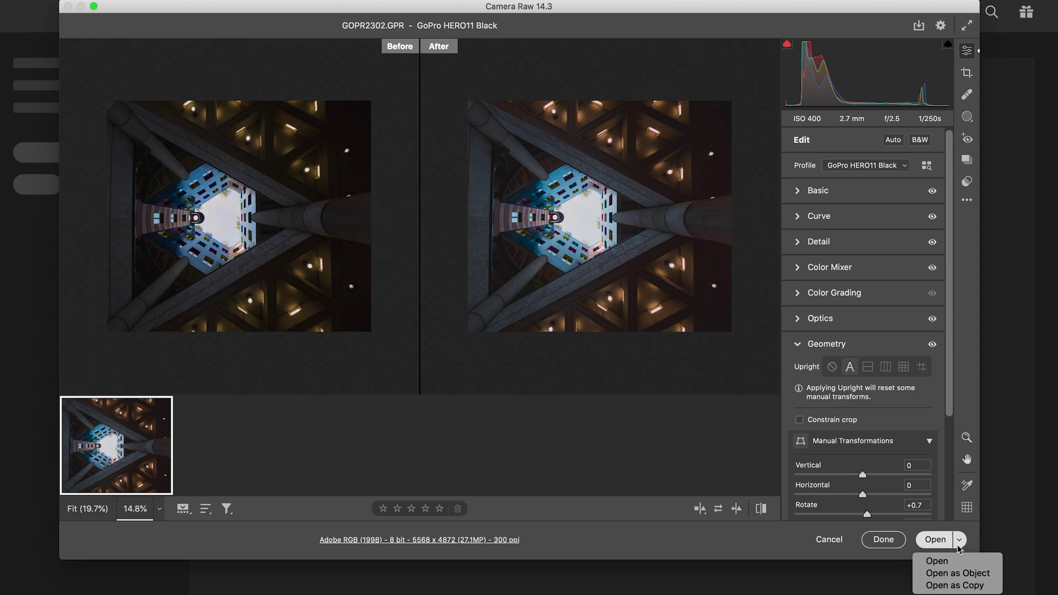
Open the raw photo as smart object GOPR2302 and crop it to 4:5 portrait around the courtyard.
{"action": "left_click", "coordinate": [946, 575]}
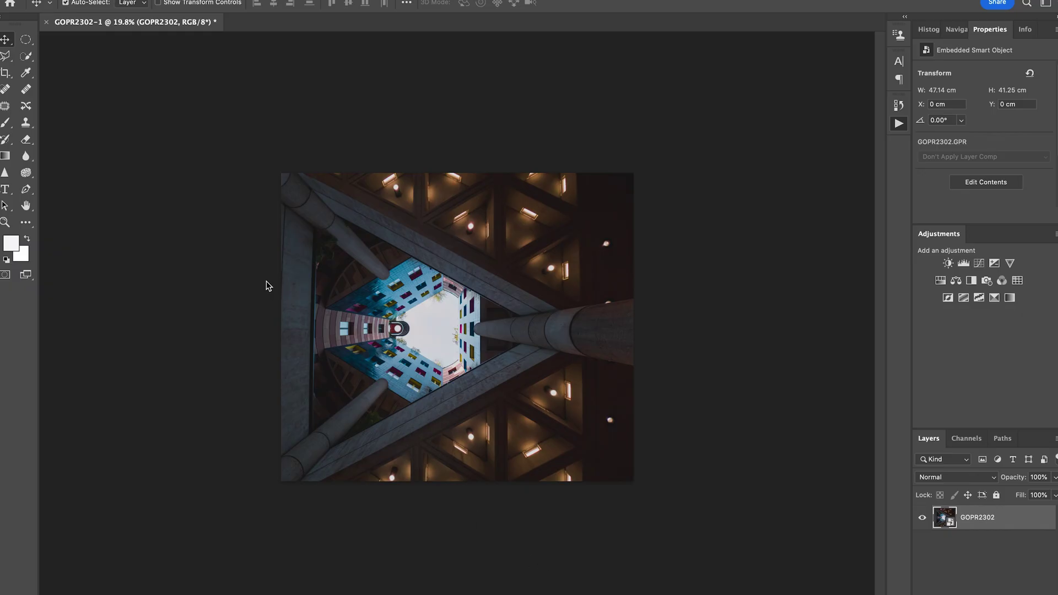
{"action": "left_click", "coordinate": [5, 73]}
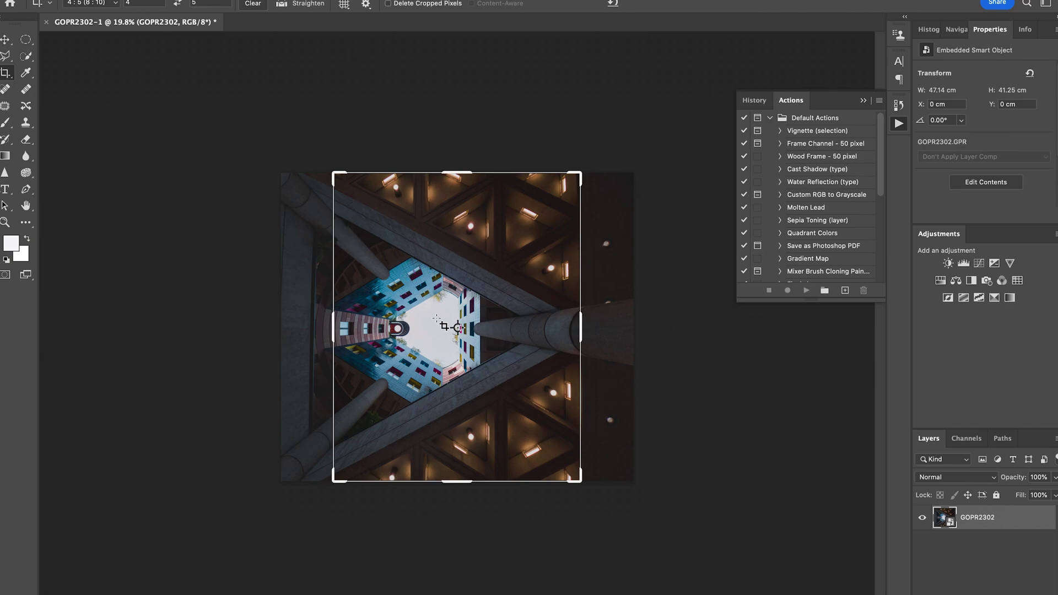
{"action": "left_click_drag", "start_coordinate": [457, 327], "coordinate": [497, 335]}
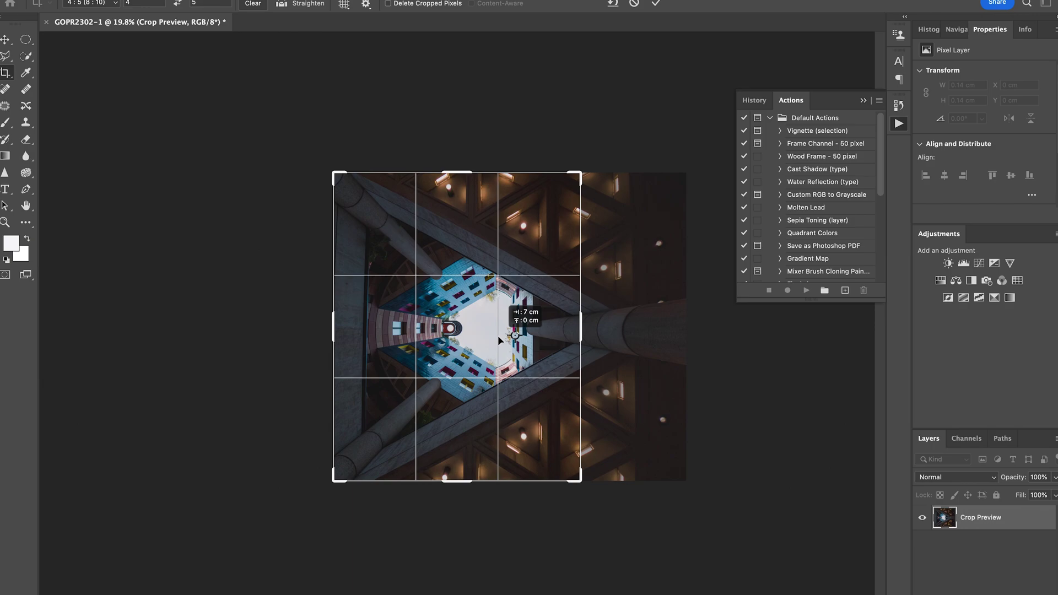
{"action": "left_click_drag", "start_coordinate": [497, 335], "coordinate": [497, 335]}
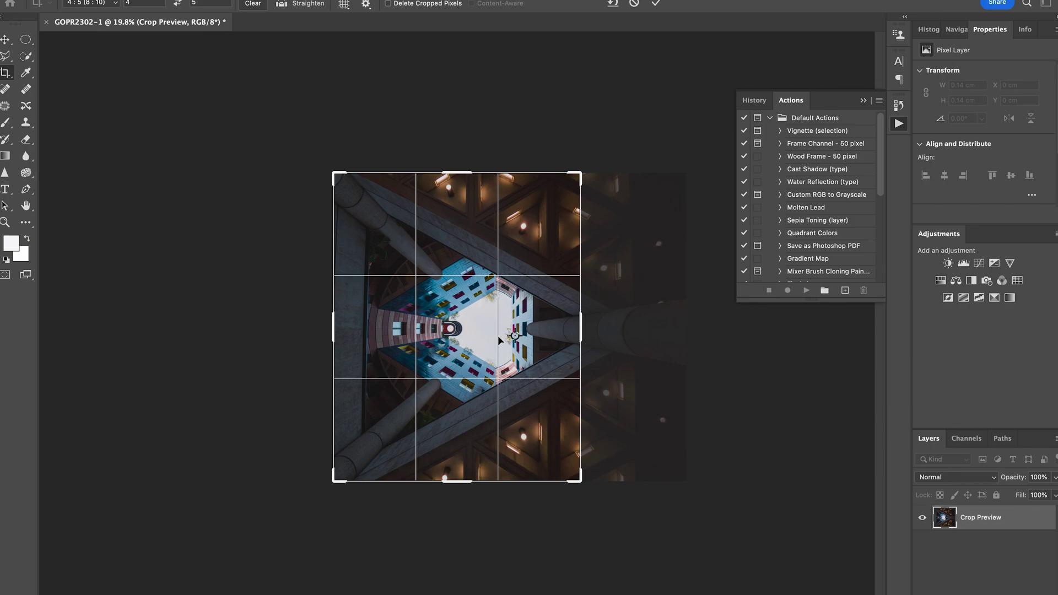
{"action": "key", "text": "Return"}
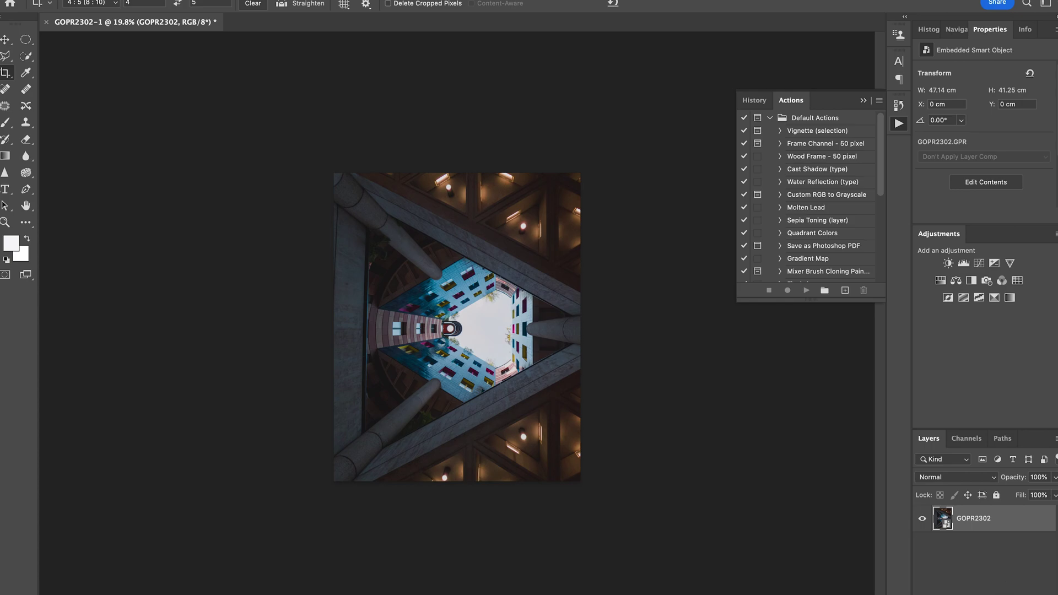
{"action": "left_click", "coordinate": [961, 594]}
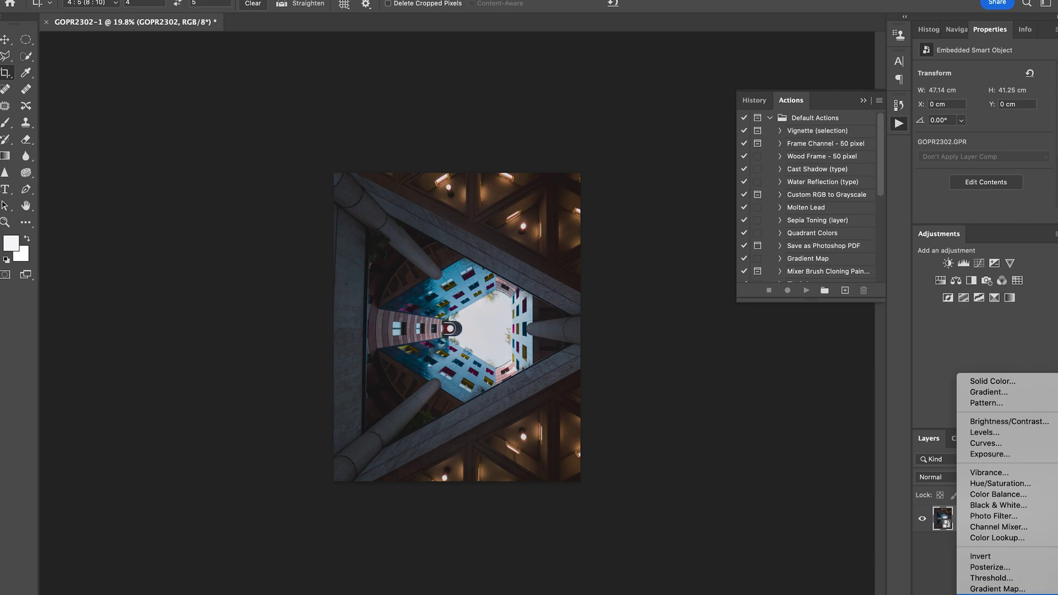
Add a Color Balance layer with Shadows set to Cyan-Red +1 and Yellow-Blue +15.
{"action": "left_click", "coordinate": [968, 494]}
{"action": "left_click", "coordinate": [951, 73]}
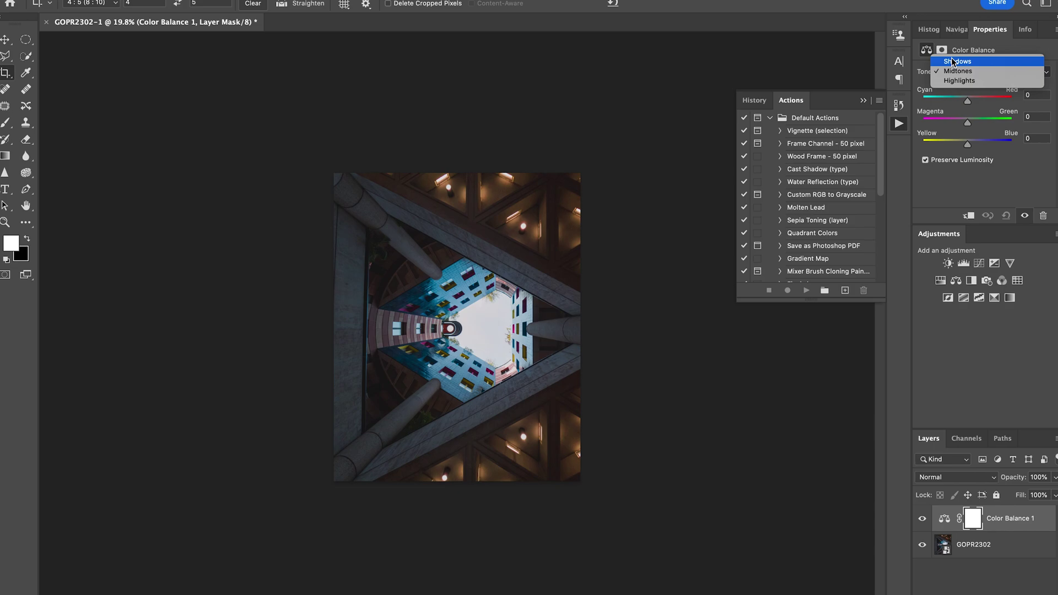
{"action": "left_click", "coordinate": [957, 61]}
{"action": "mouse_move", "coordinate": [968, 103]}
{"action": "left_mouse_down"}
{"action": "mouse_move", "coordinate": [950, 104]}
{"action": "mouse_move", "coordinate": [983, 104]}
{"action": "mouse_move", "coordinate": [959, 109]}
{"action": "mouse_move", "coordinate": [970, 111]}
{"action": "left_mouse_up"}
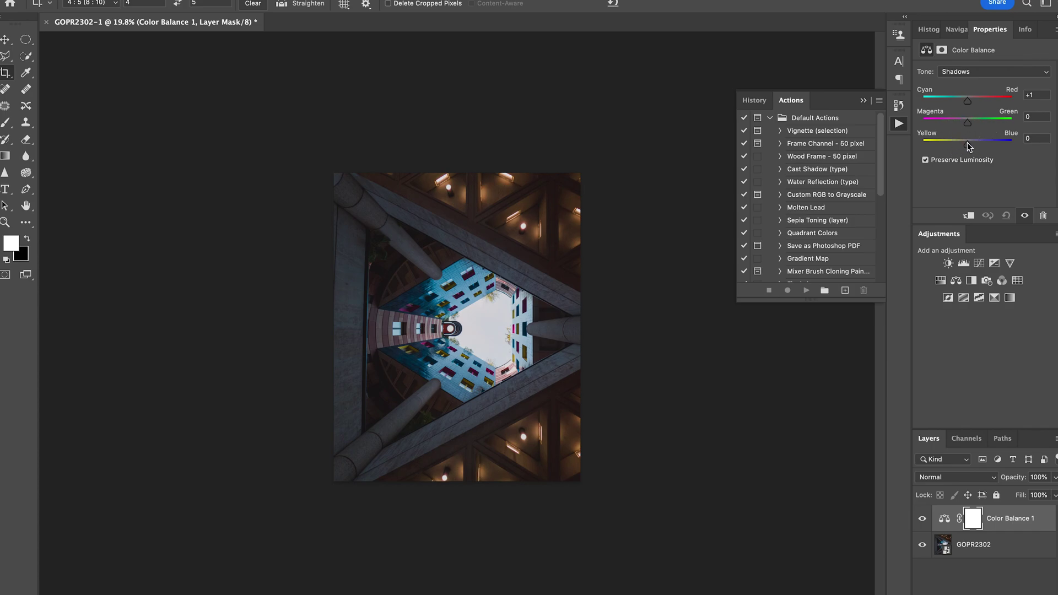
{"action": "mouse_move", "coordinate": [967, 144]}
{"action": "left_mouse_down"}
{"action": "mouse_move", "coordinate": [958, 146]}
{"action": "mouse_move", "coordinate": [975, 146]}
{"action": "left_mouse_up"}
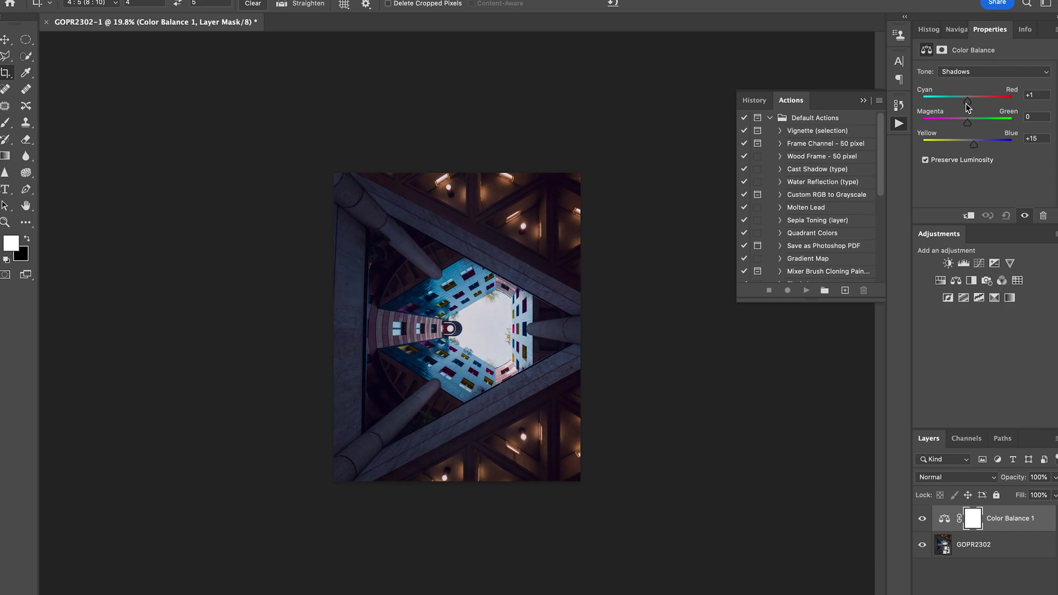
{"action": "left_click", "coordinate": [956, 71]}
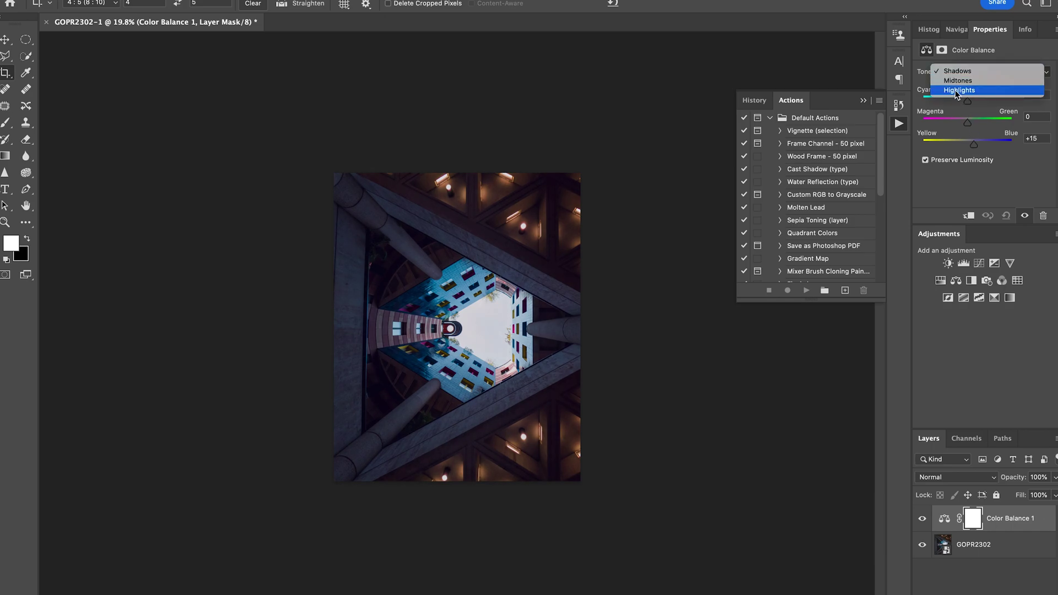
Set the Color Balance Highlights to Cyan-Red +12 and Yellow-Blue -12.
{"action": "left_click", "coordinate": [954, 90]}
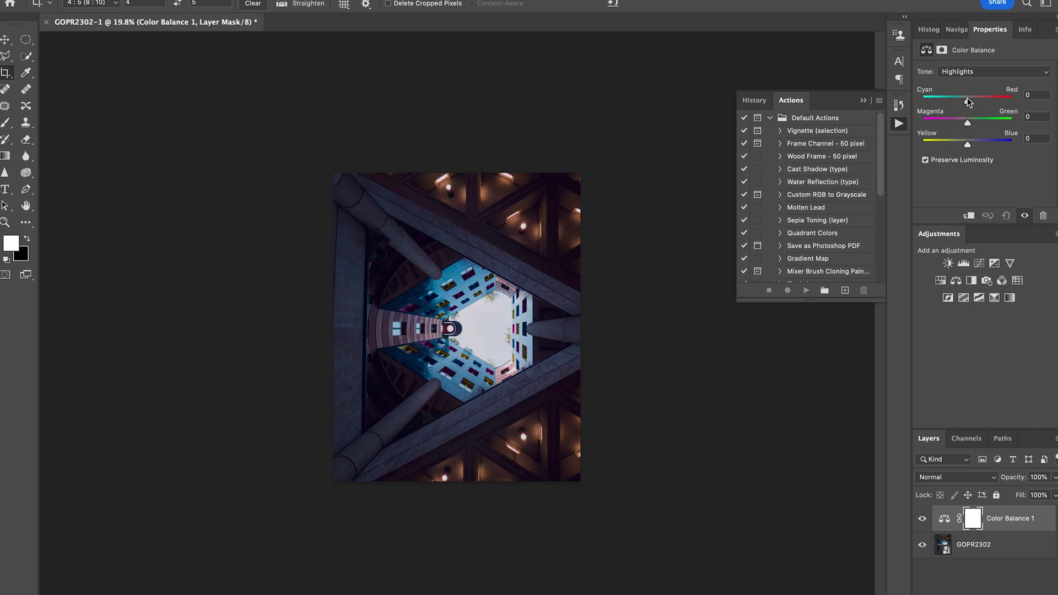
{"action": "mouse_move", "coordinate": [966, 99]}
{"action": "left_mouse_down"}
{"action": "mouse_move", "coordinate": [948, 103]}
{"action": "mouse_move", "coordinate": [975, 100]}
{"action": "left_mouse_up"}
{"action": "mouse_move", "coordinate": [967, 147]}
{"action": "left_mouse_down"}
{"action": "mouse_move", "coordinate": [938, 151]}
{"action": "mouse_move", "coordinate": [970, 146]}
{"action": "mouse_move", "coordinate": [961, 147]}
{"action": "left_mouse_up"}
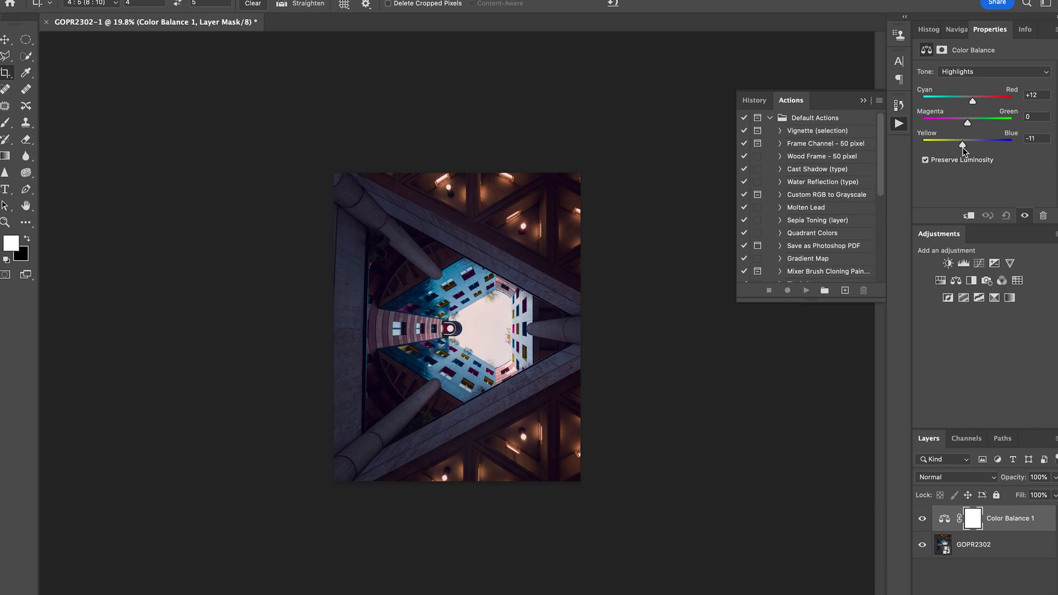
{"action": "left_click_drag", "start_coordinate": [964, 147], "coordinate": [962, 146]}
Back in the document, stamp all visible layers into a new merged Layer 1.
{"action": "key", "text": "super+alt+space"}
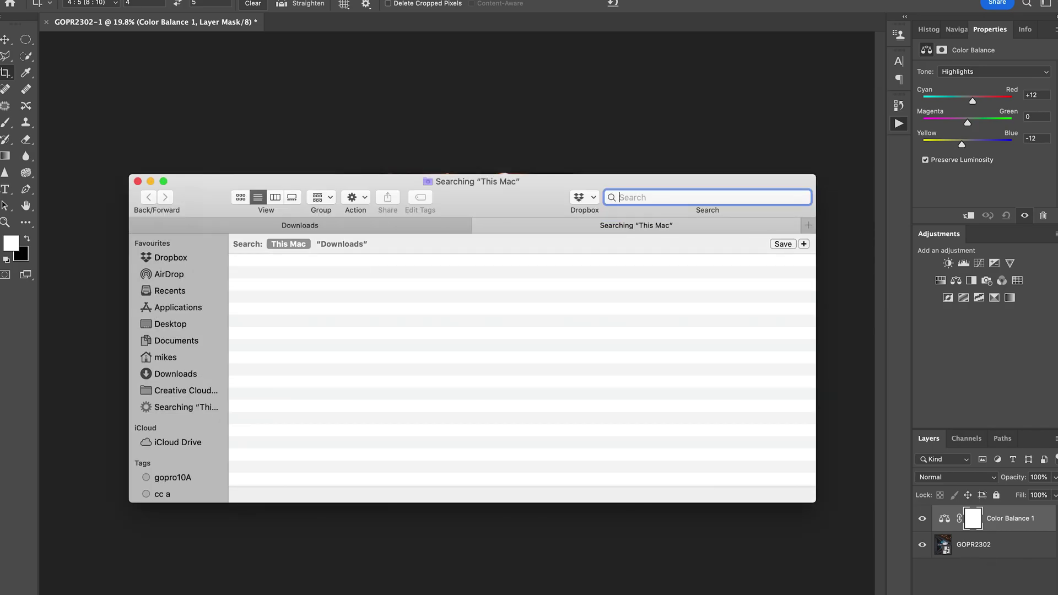
{"action": "left_click", "coordinate": [746, 112]}
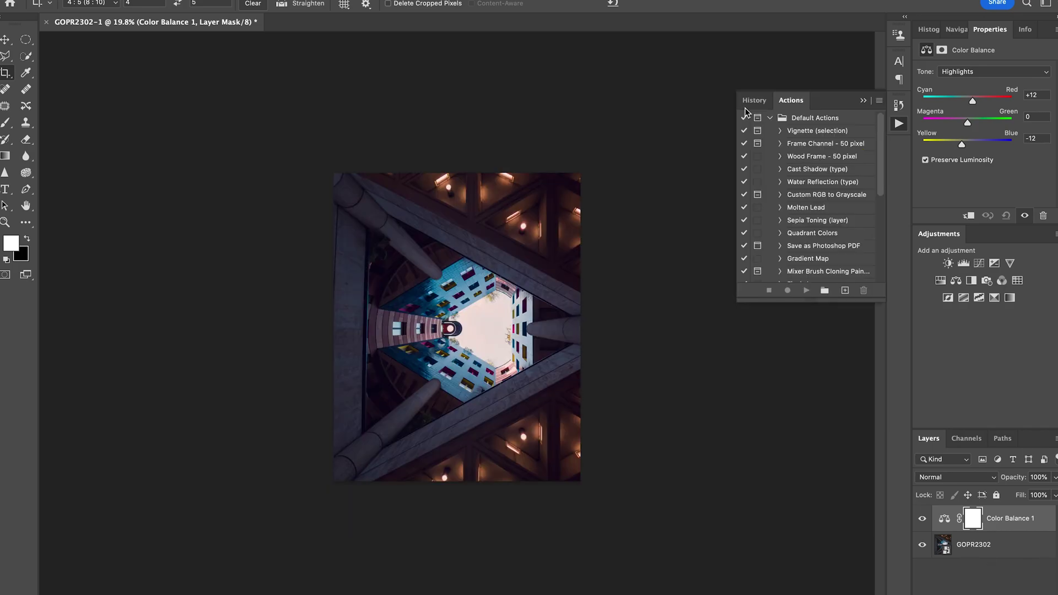
{"action": "key", "text": "super+alt+shift+e"}
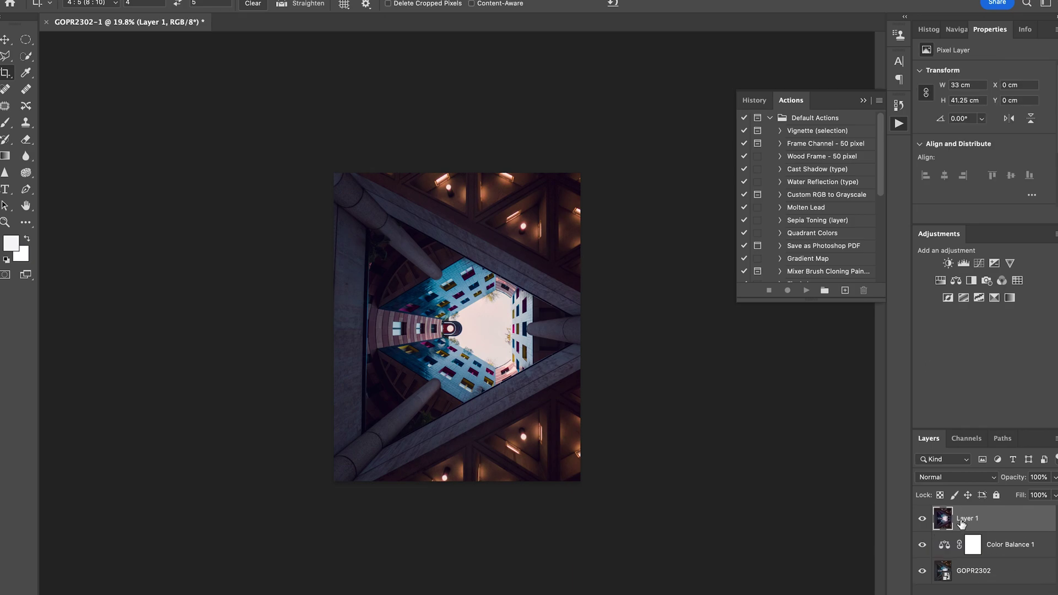
Apply a High Pass filter with a 2-pixel radius to Layer 1.
{"action": "left_click", "coordinate": [288, 0]}
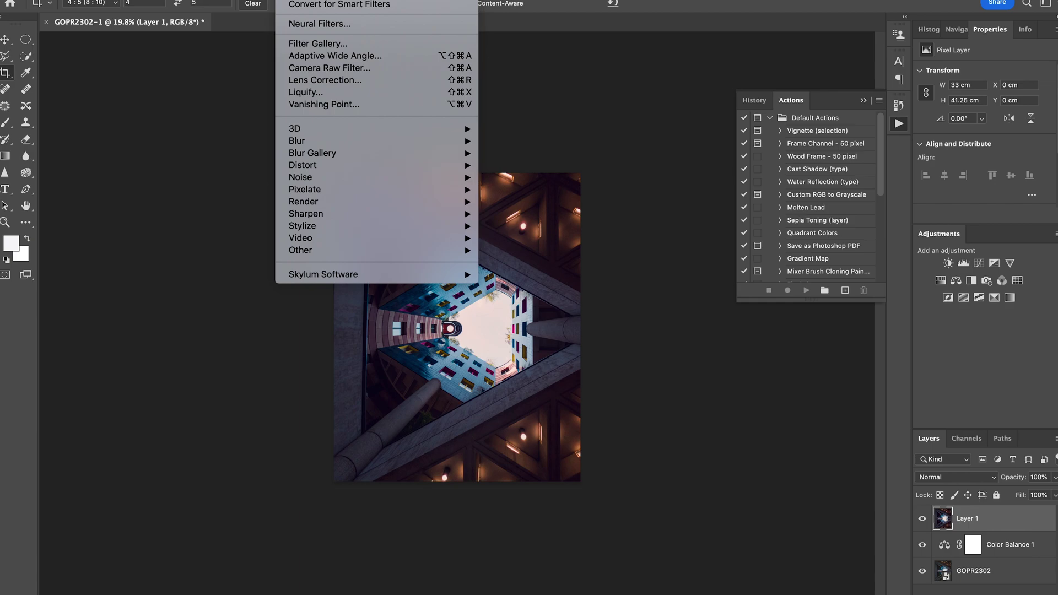
{"action": "mouse_move", "coordinate": [448, 250]}
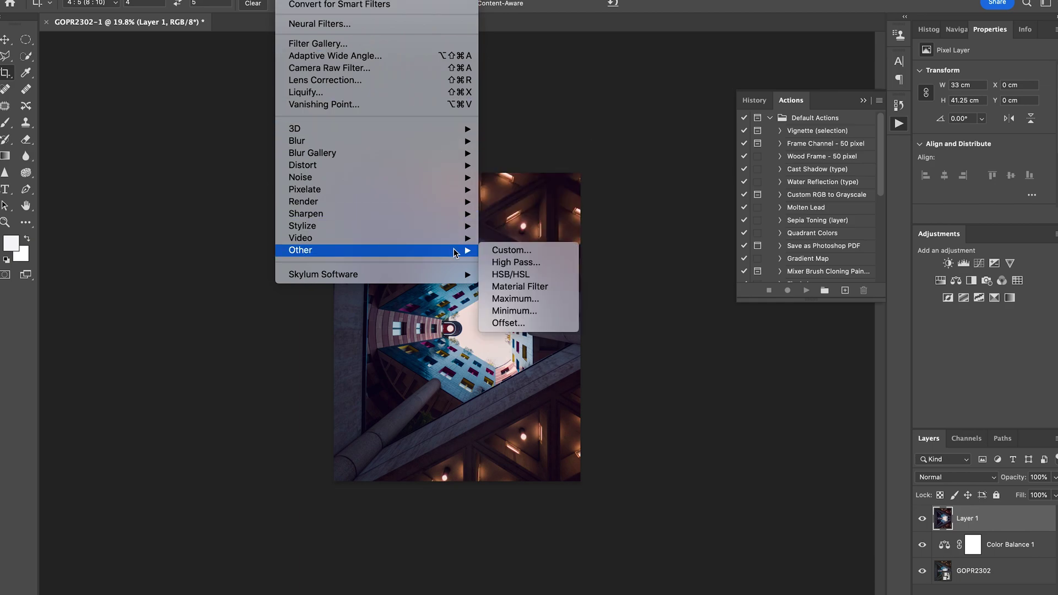
{"action": "left_click", "coordinate": [499, 263]}
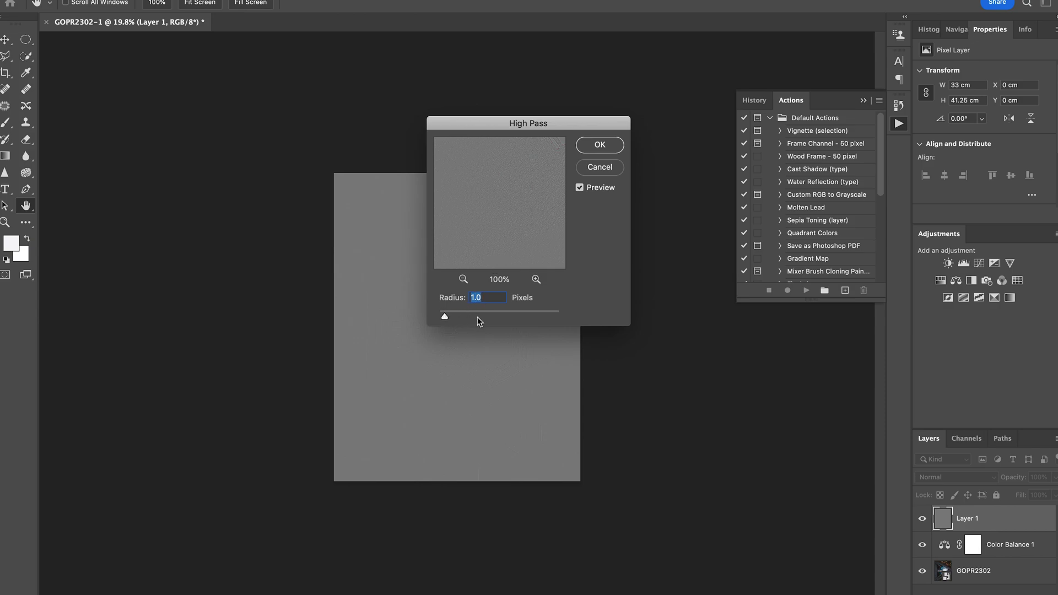
{"action": "left_click", "coordinate": [602, 147]}
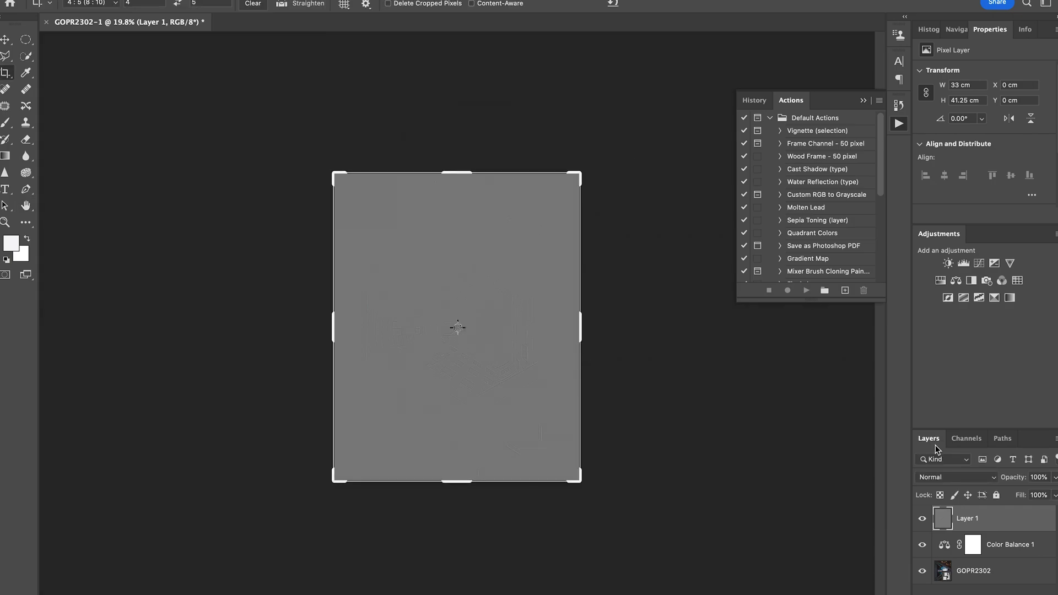
Set Layer 1's blend mode to Soft Light.
{"action": "left_click", "coordinate": [963, 480]}
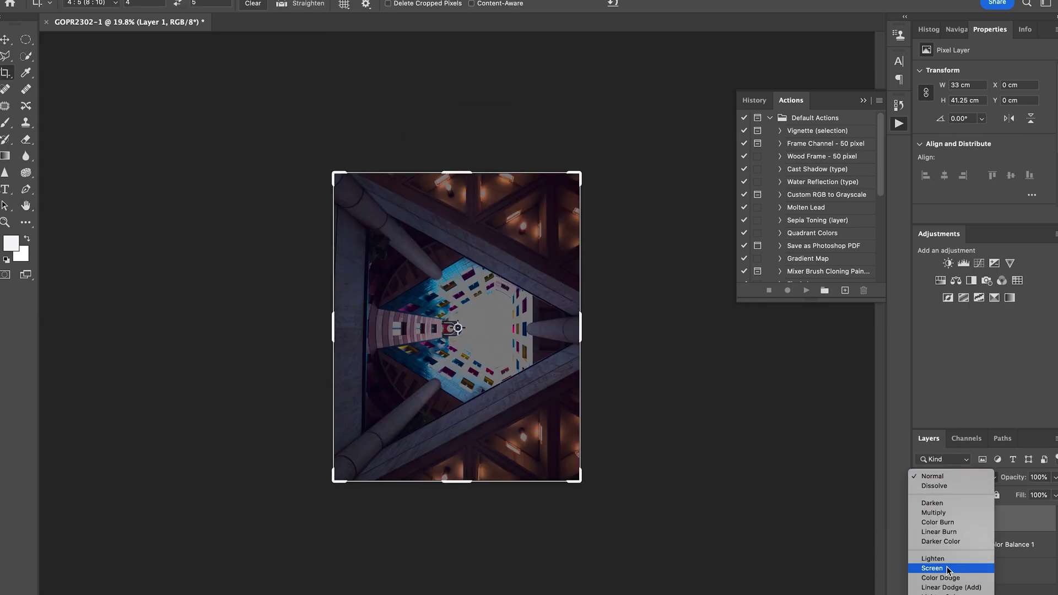
{"action": "scroll", "coordinate": [945, 567], "scroll_direction": "down", "scroll_amount": 3}
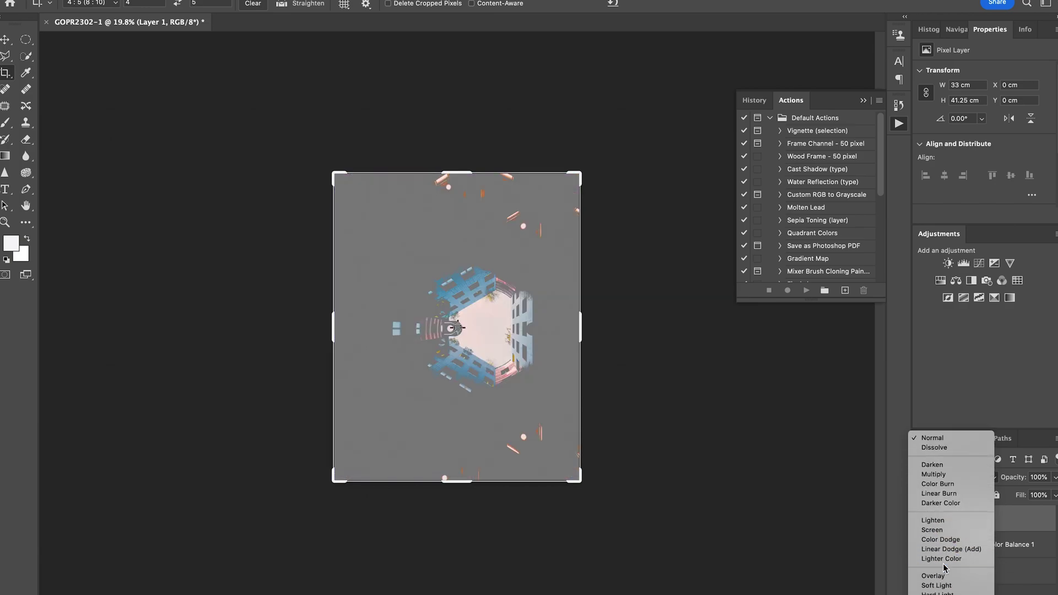
{"action": "left_click", "coordinate": [940, 578]}
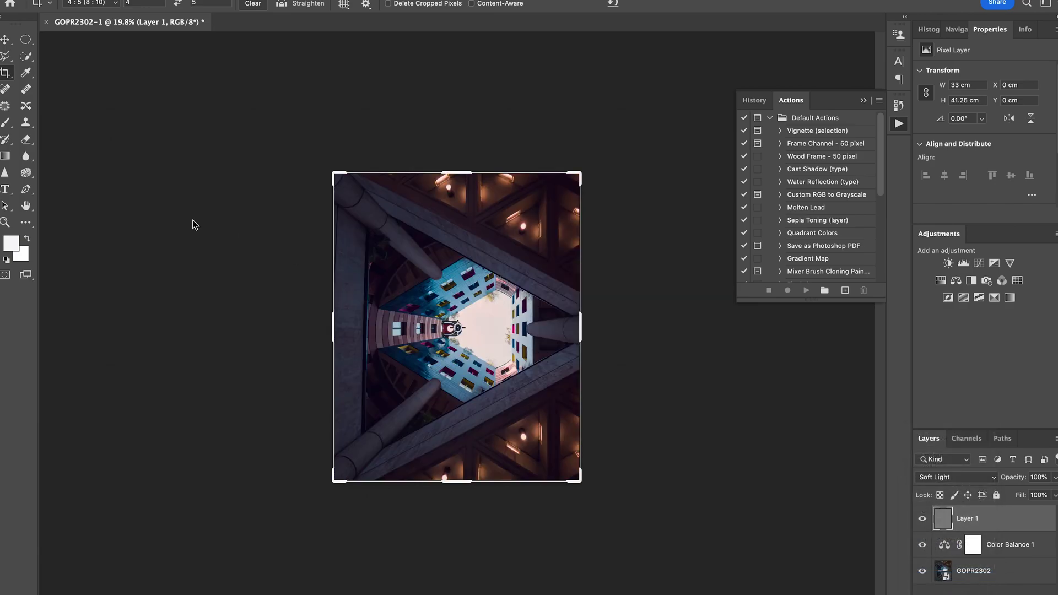
{"action": "left_click", "coordinate": [5, 41]}
Zoom in and toggle Layer 1's visibility to compare the photo with and without sharpening.
{"action": "scroll", "coordinate": [398, 270], "scroll_direction": "up", "scroll_amount": 5}
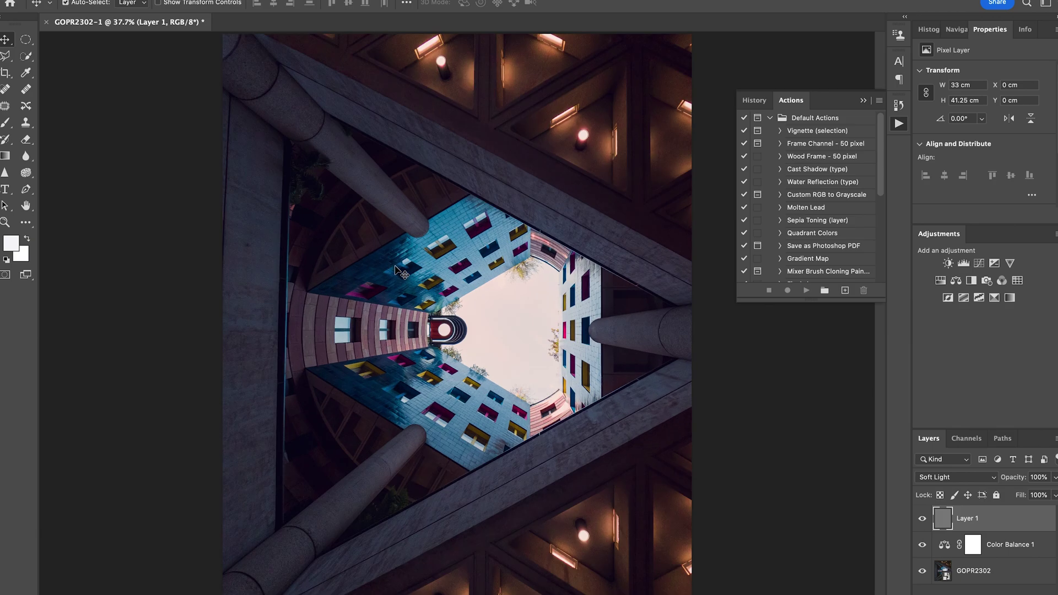
{"action": "scroll", "coordinate": [398, 270], "scroll_direction": "up", "scroll_amount": 4}
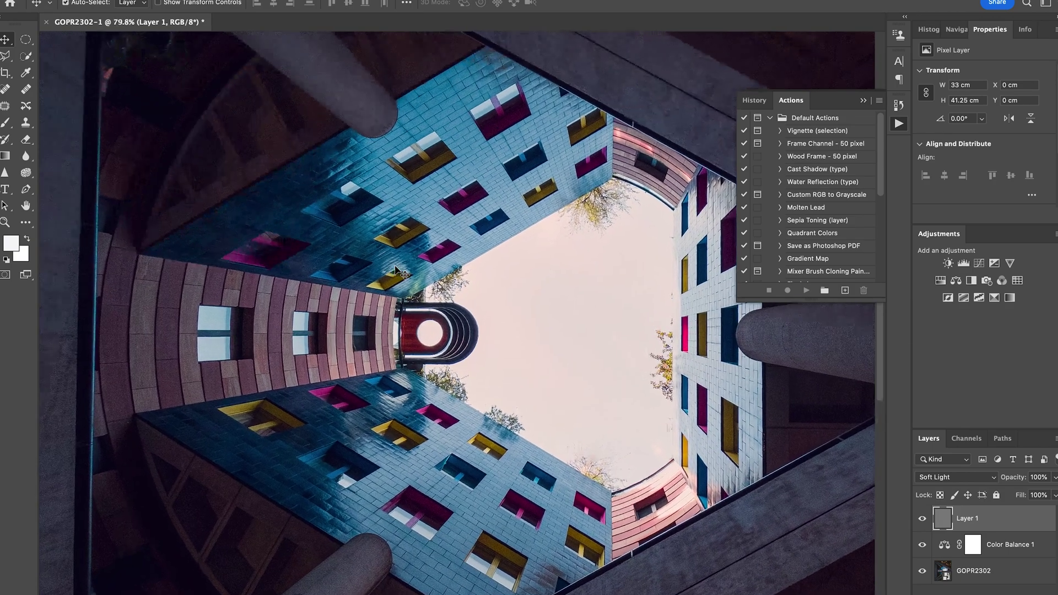
{"action": "scroll", "coordinate": [397, 270], "scroll_direction": "up", "scroll_amount": 1}
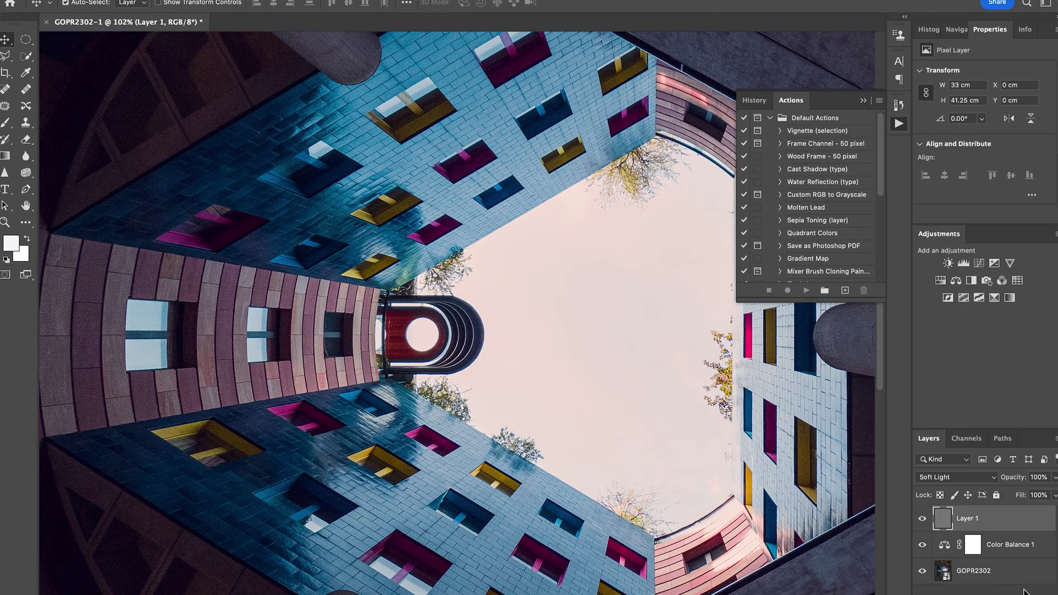
{"action": "left_click", "coordinate": [922, 519]}
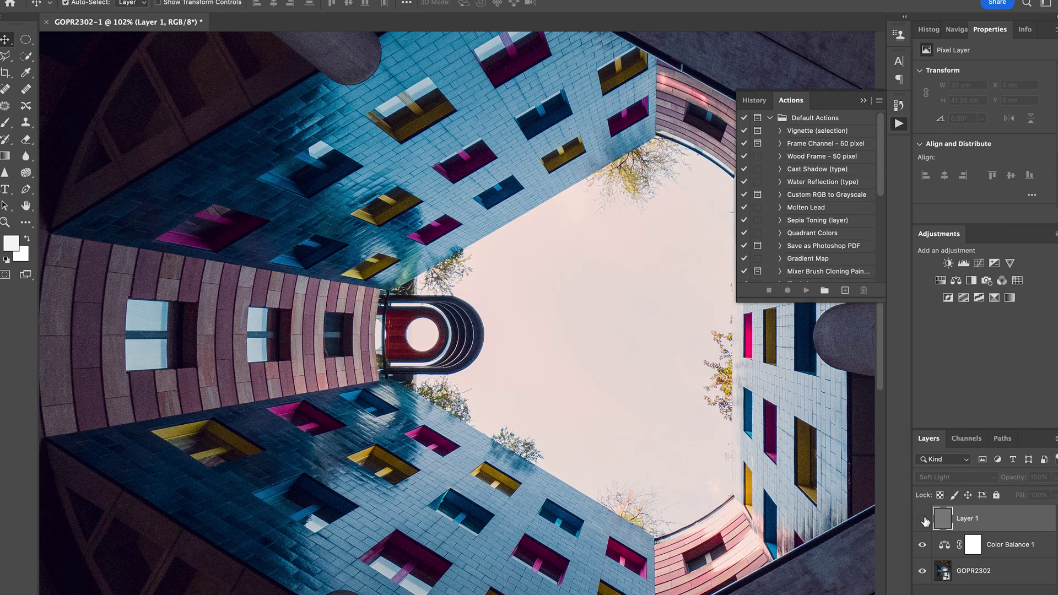
{"action": "left_click", "coordinate": [923, 519]}
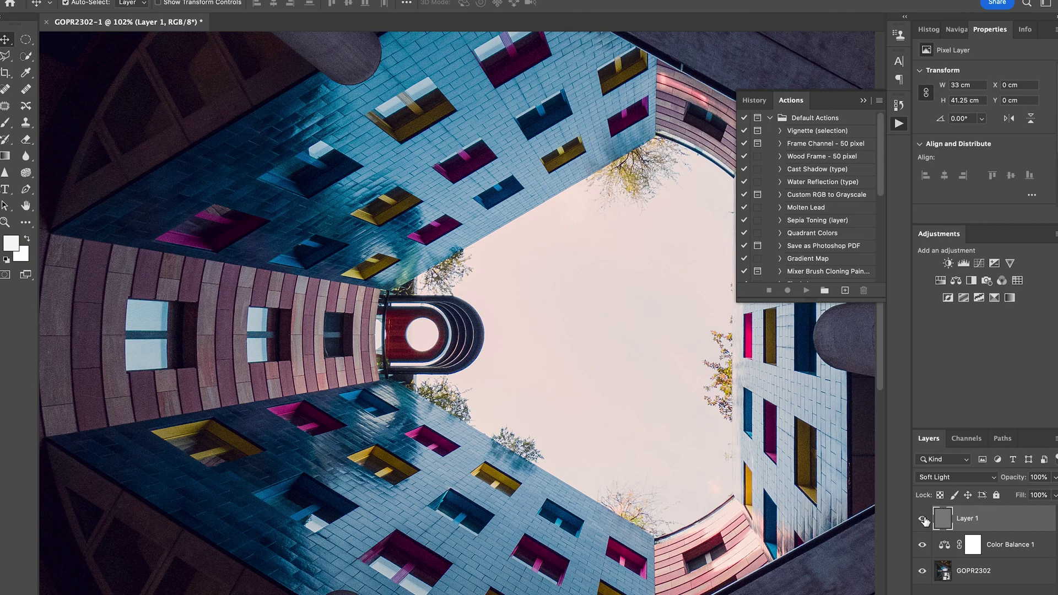
{"action": "left_click", "coordinate": [923, 519]}
{"action": "left_click", "coordinate": [923, 519]}
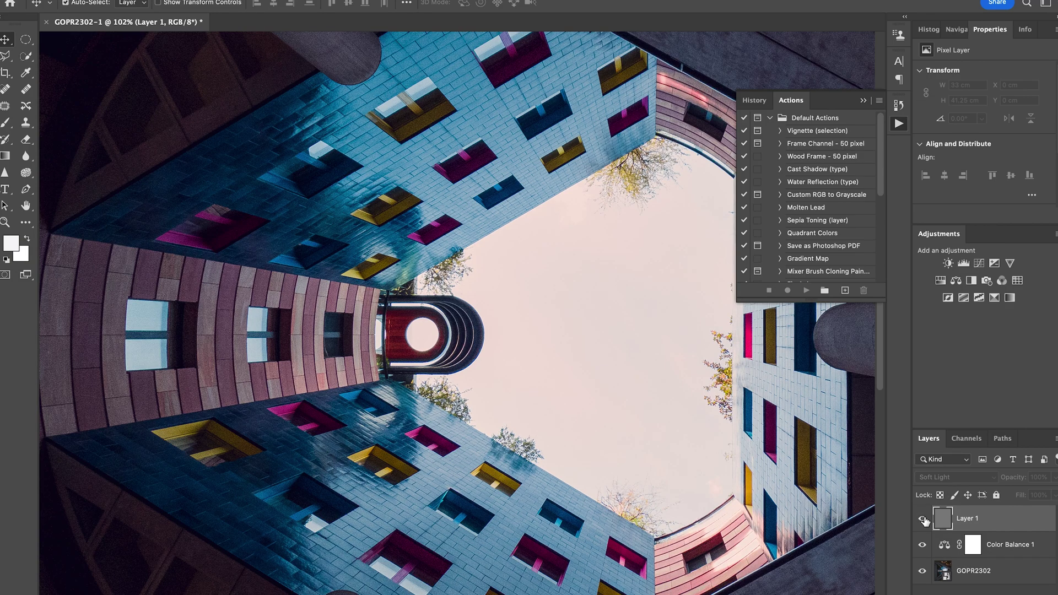
{"action": "scroll", "coordinate": [573, 303], "scroll_direction": "down", "scroll_amount": 5}
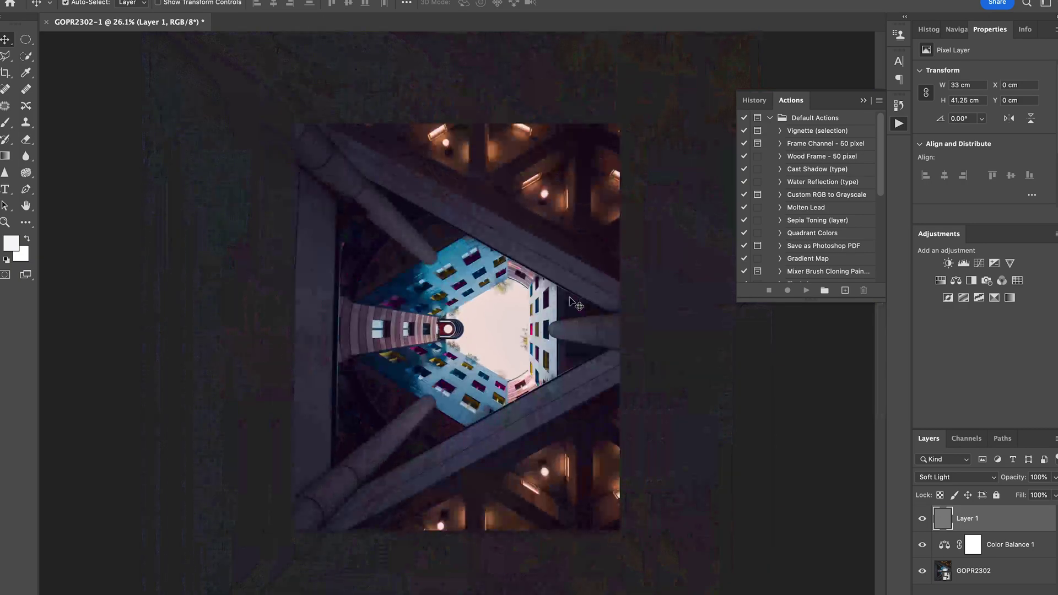